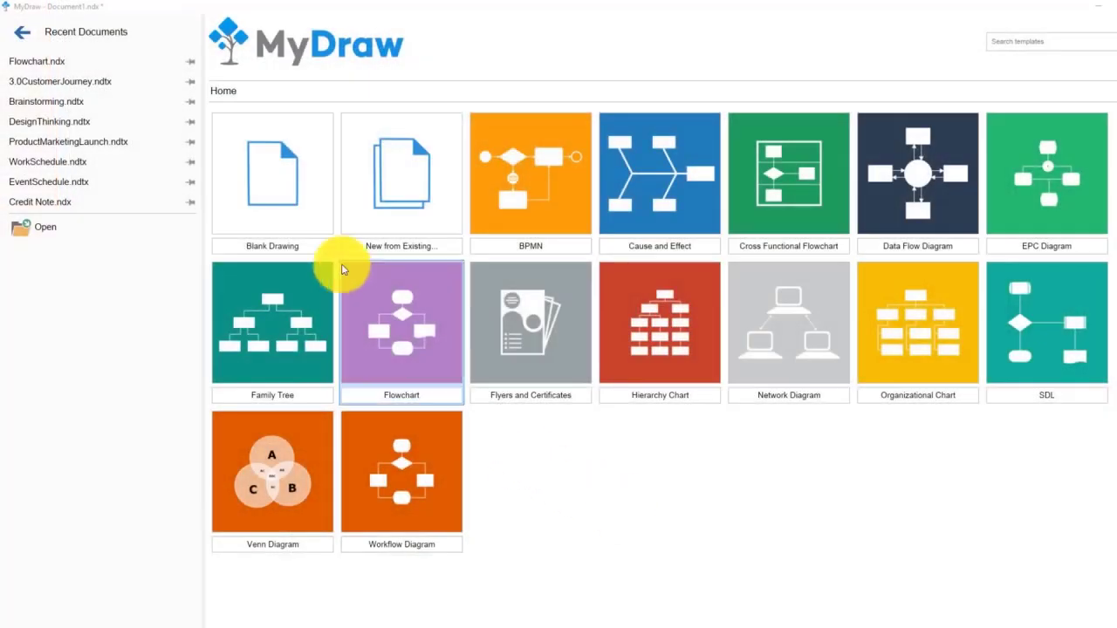
- Create a blank drawing and load all the predefined shape libraries
double_click(294, 212)
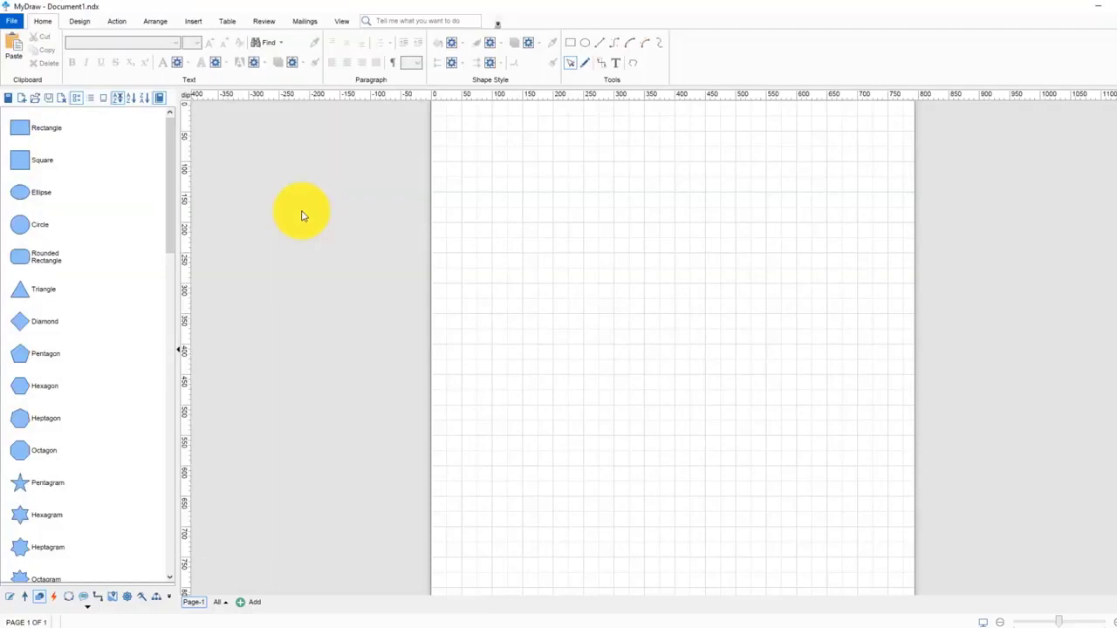
click(21, 98)
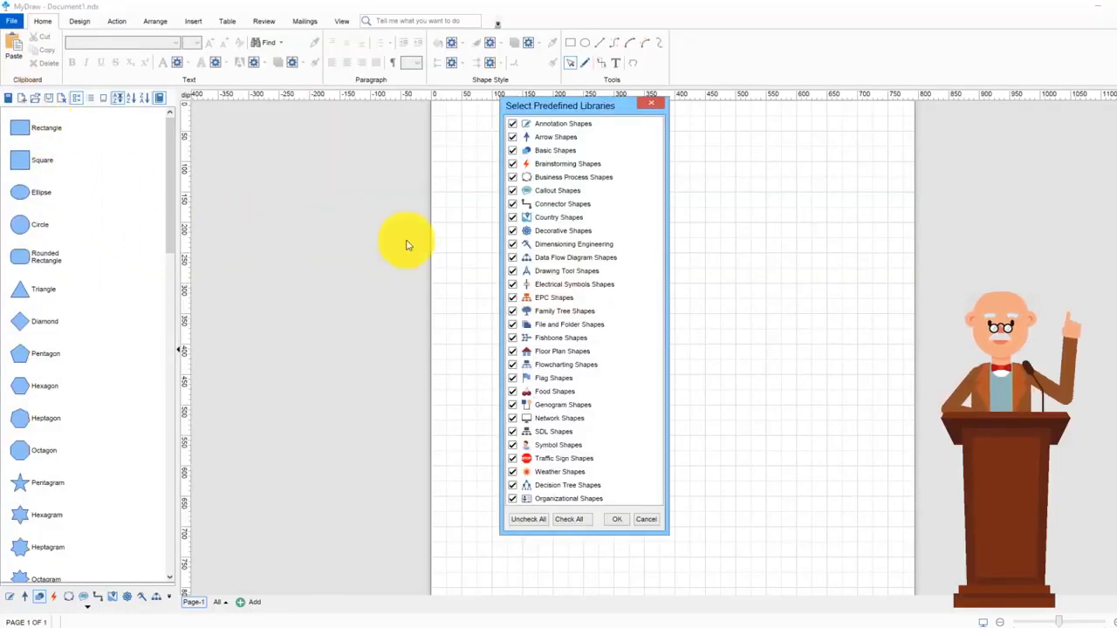
click(617, 519)
- Place a CEO shape about 292 by 175 dip from the Organizational Shapes library near the top centre of the page
click(168, 598)
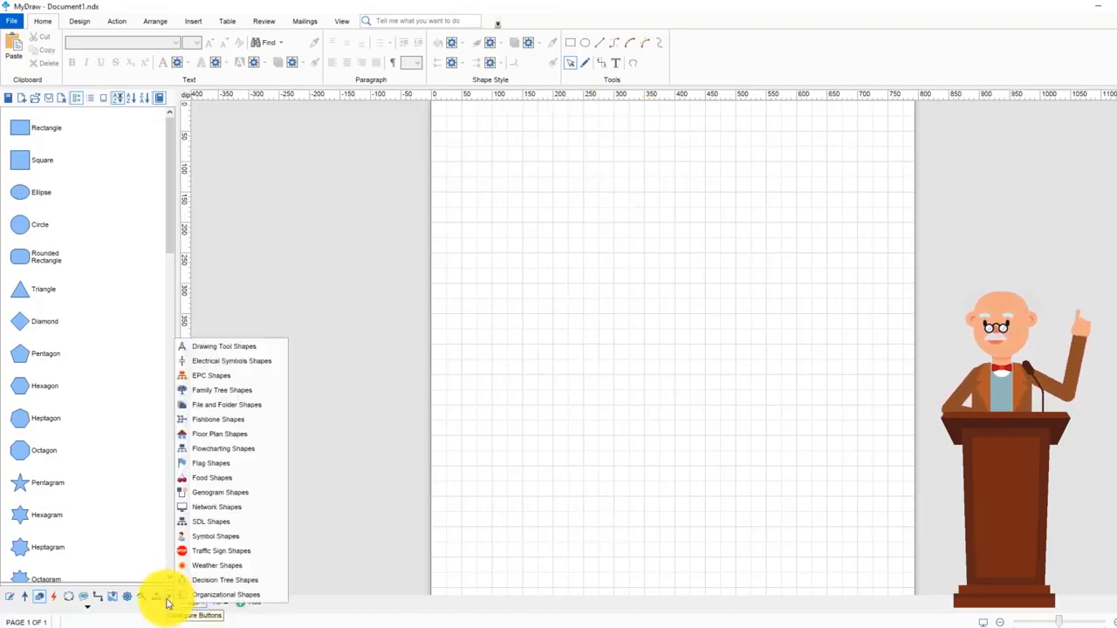
click(198, 597)
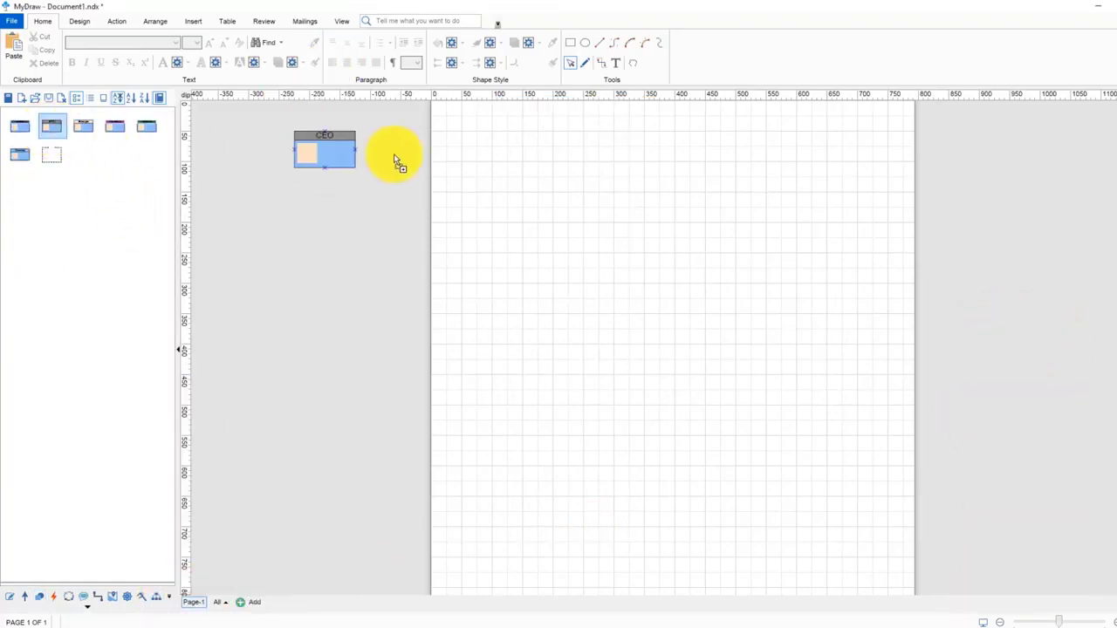
drag(394, 154, 730, 234)
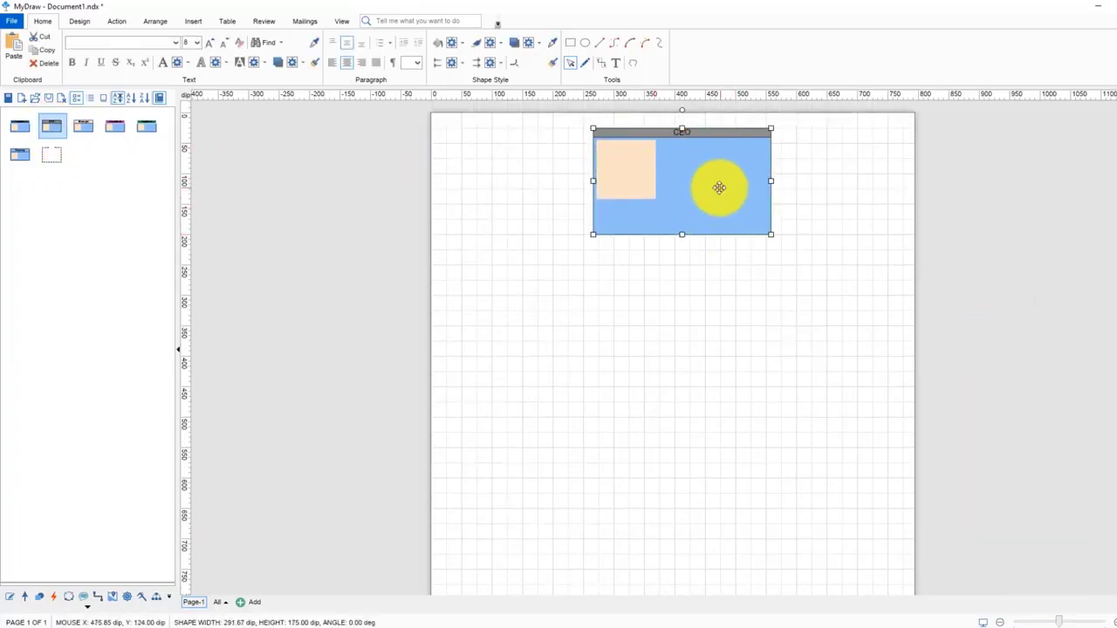
drag(718, 187, 652, 175)
- Enter the CEO's full name in the CEO box and format it as right-aligned text at size 13
double_click(629, 134)
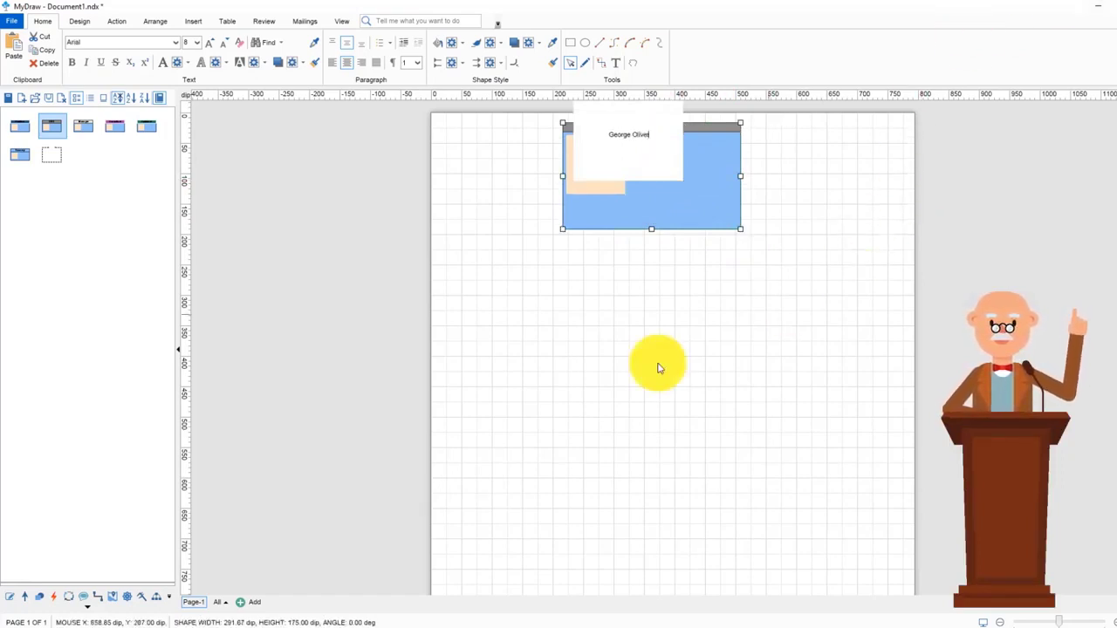
click(658, 366)
double_click(692, 187)
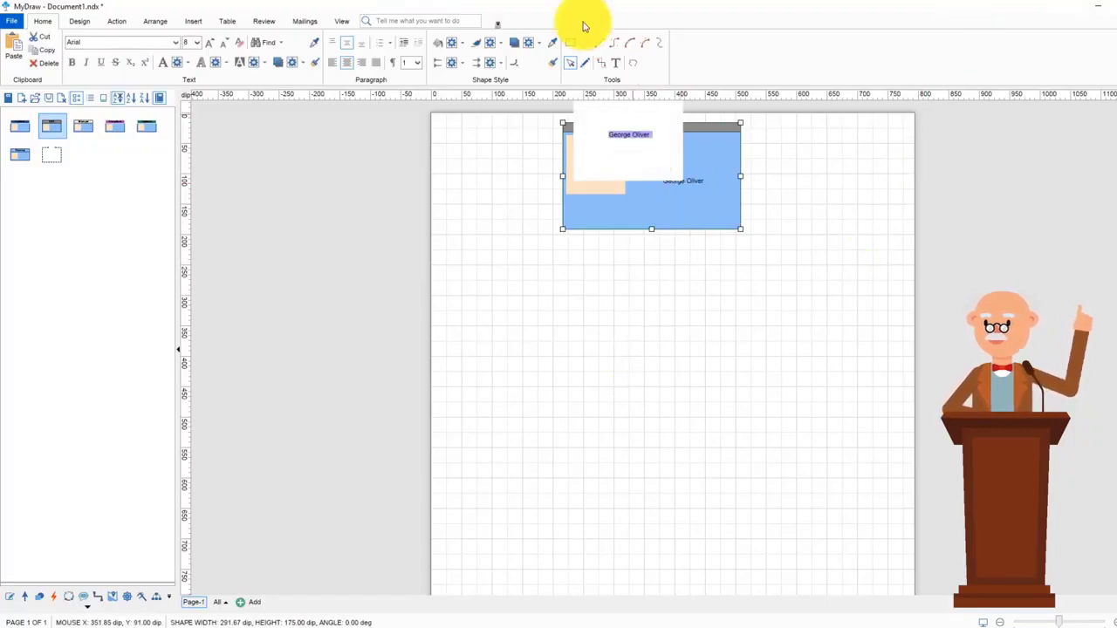
click(214, 42)
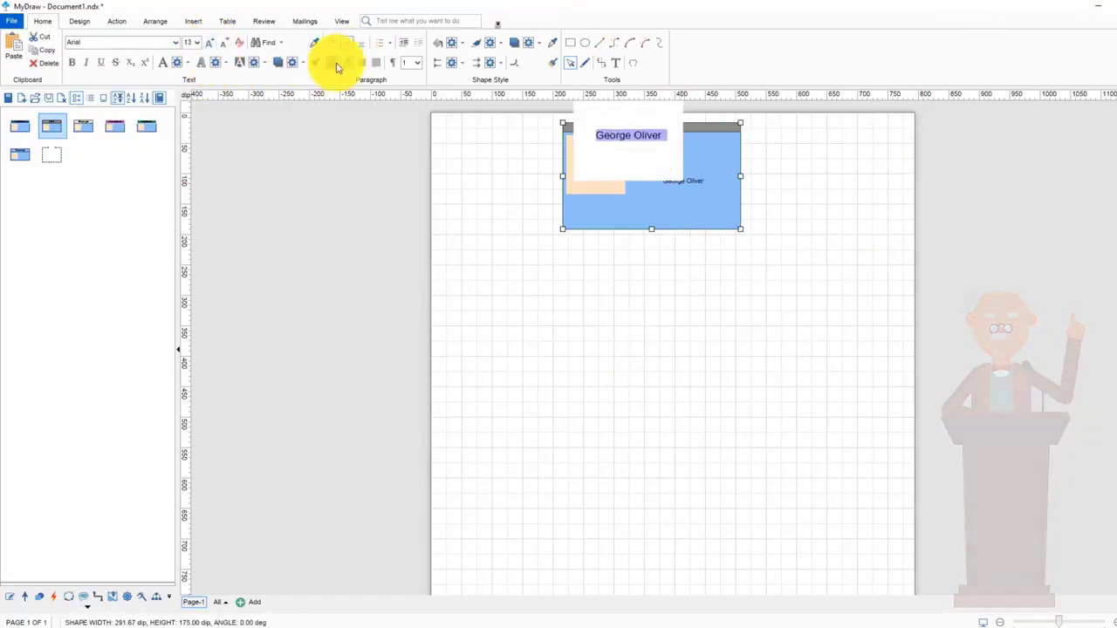
click(568, 352)
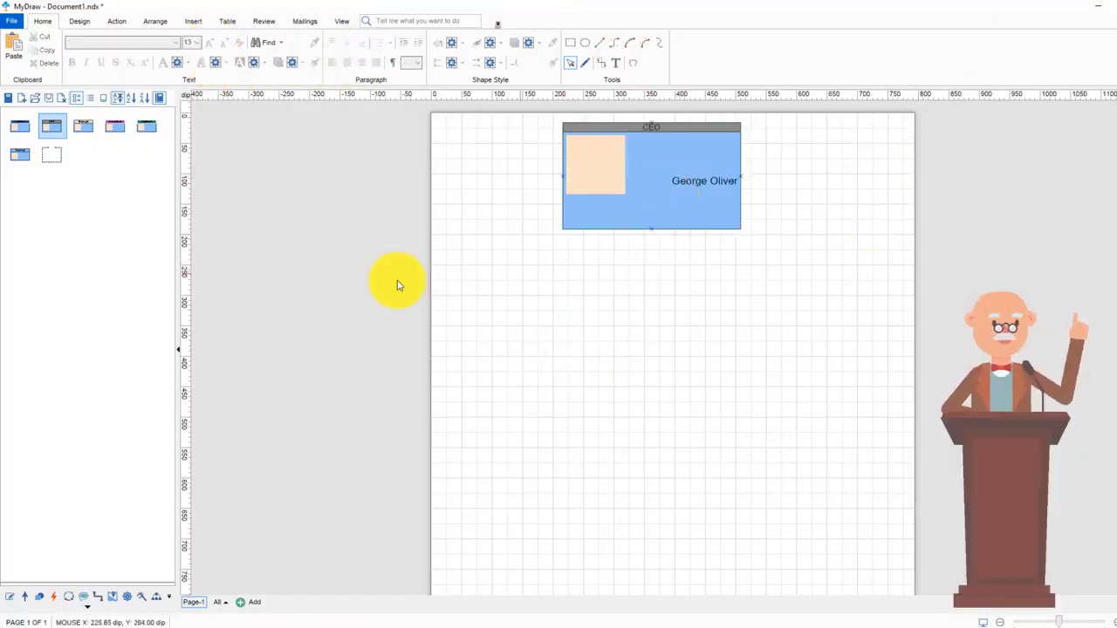
- Add a Manager shape about 222 by 133 dip below the CEO box and label it with the manager's full name, enlarged and right-aligned
drag(492, 333, 526, 349)
double_click(526, 331)
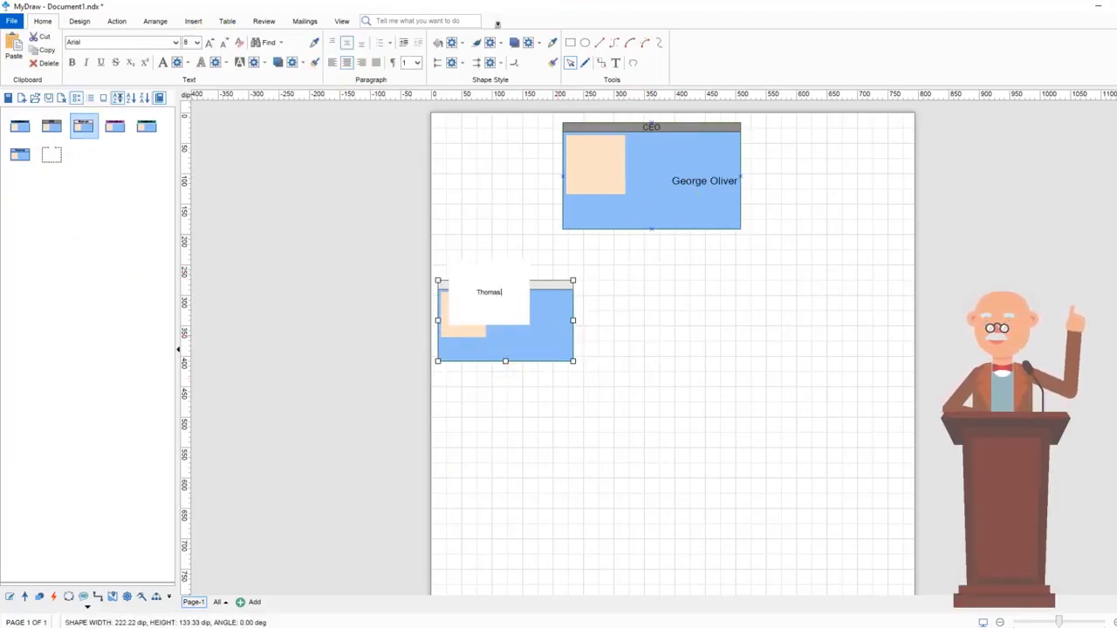
drag(465, 293, 518, 289)
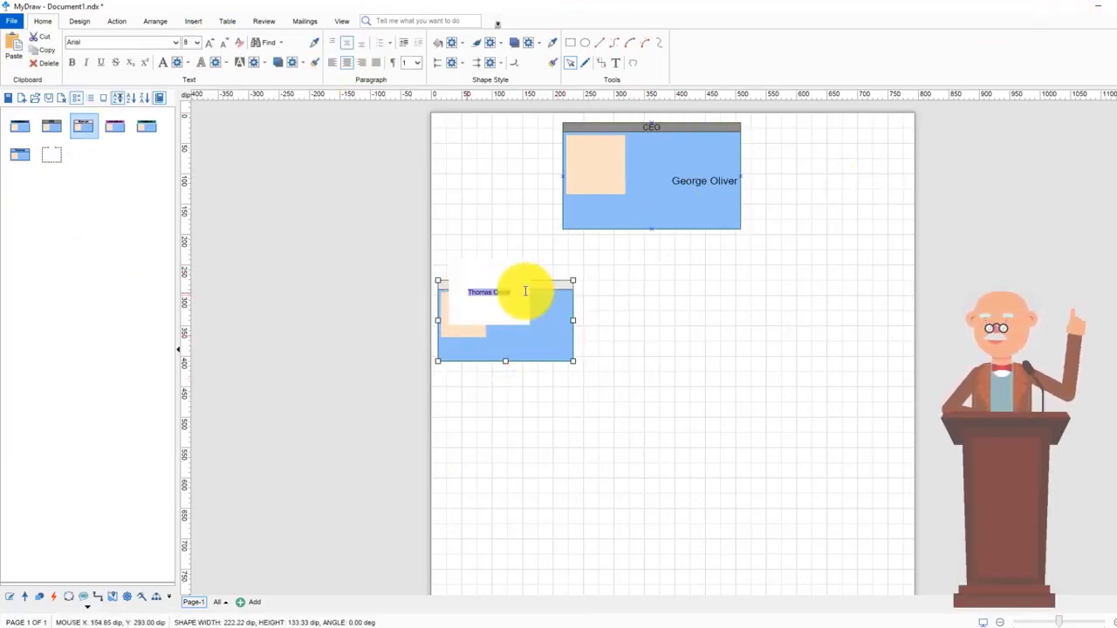
click(212, 45)
click(361, 63)
click(544, 441)
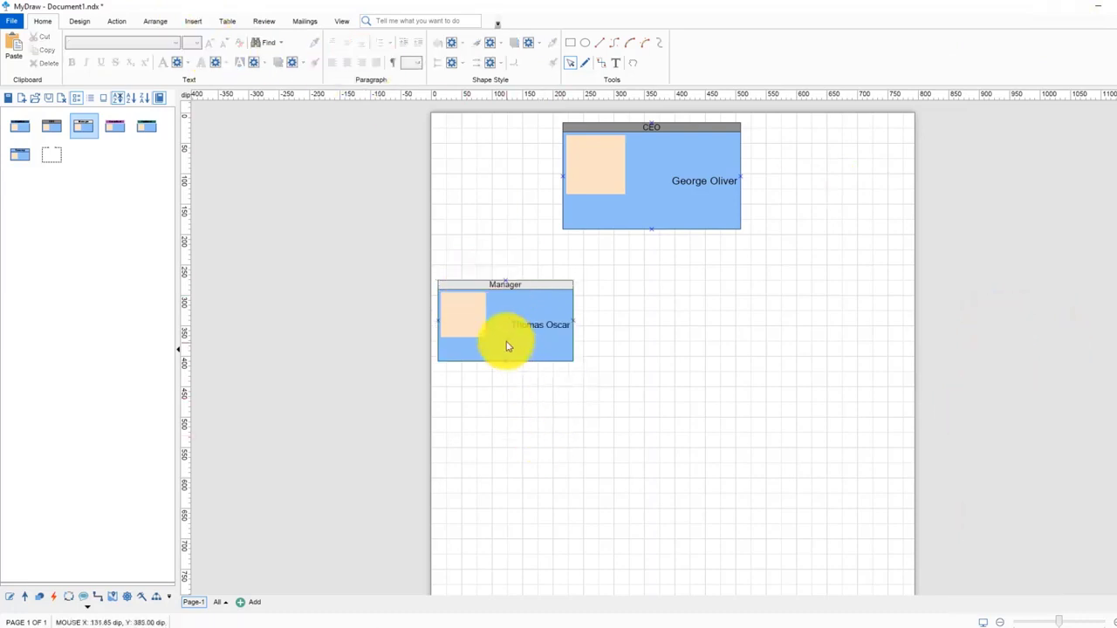
- Duplicate the Manager box to form a row of three and enter the other two managers' full names
click(507, 342)
drag(507, 342, 843, 287)
click(553, 305)
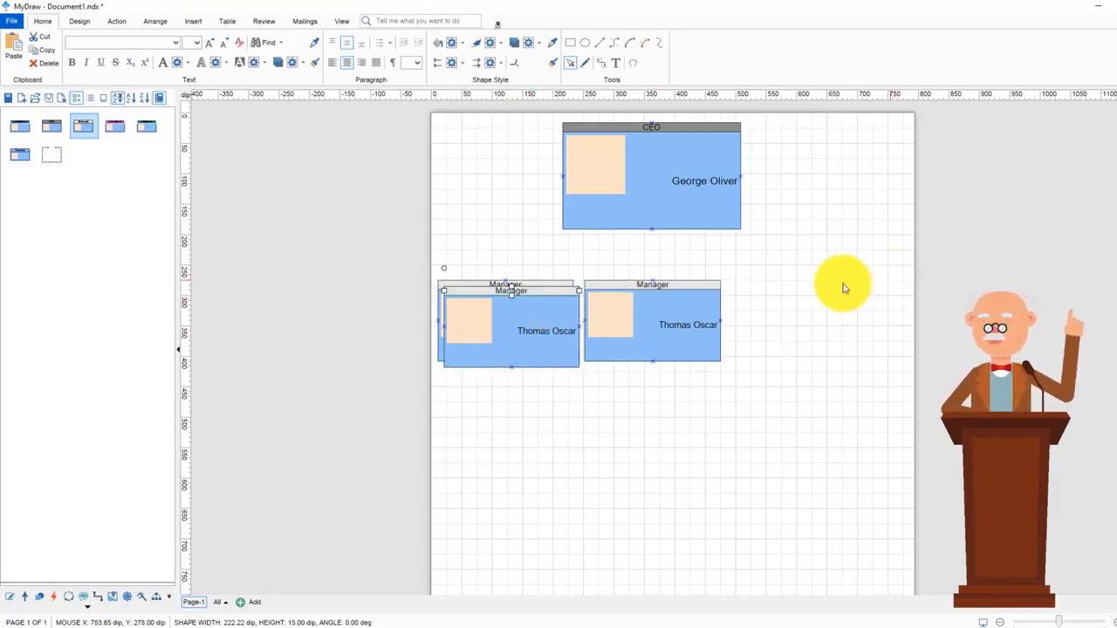
drag(536, 319, 850, 308)
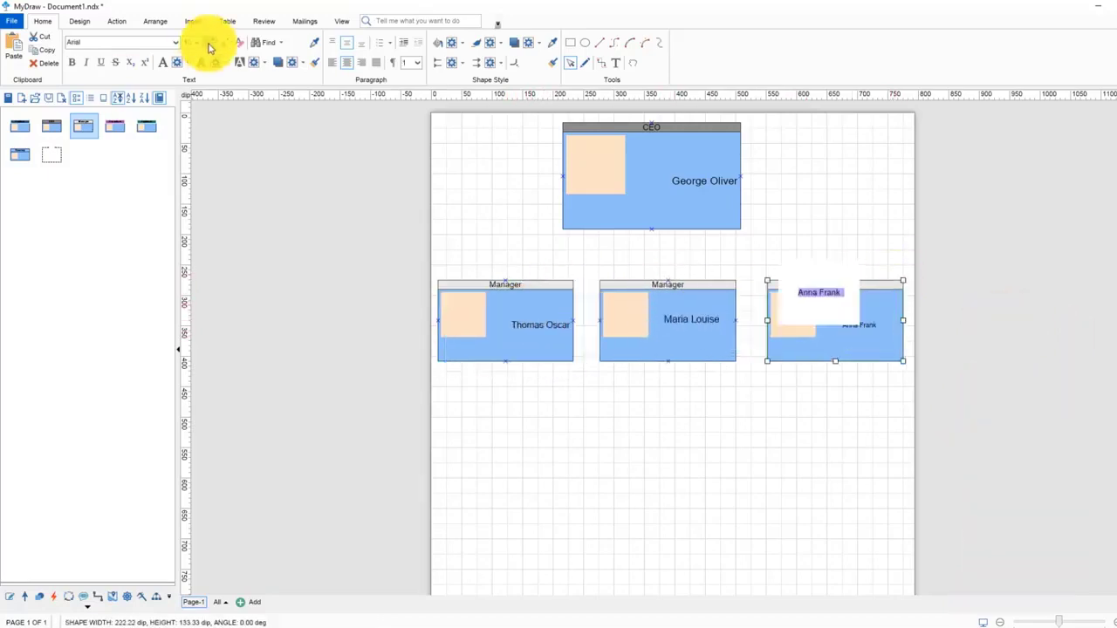
- Add an Employee shape about 100 by 60 dip below the managers and copy it into an evenly spaced row of six
drag(441, 426, 502, 454)
click(472, 421)
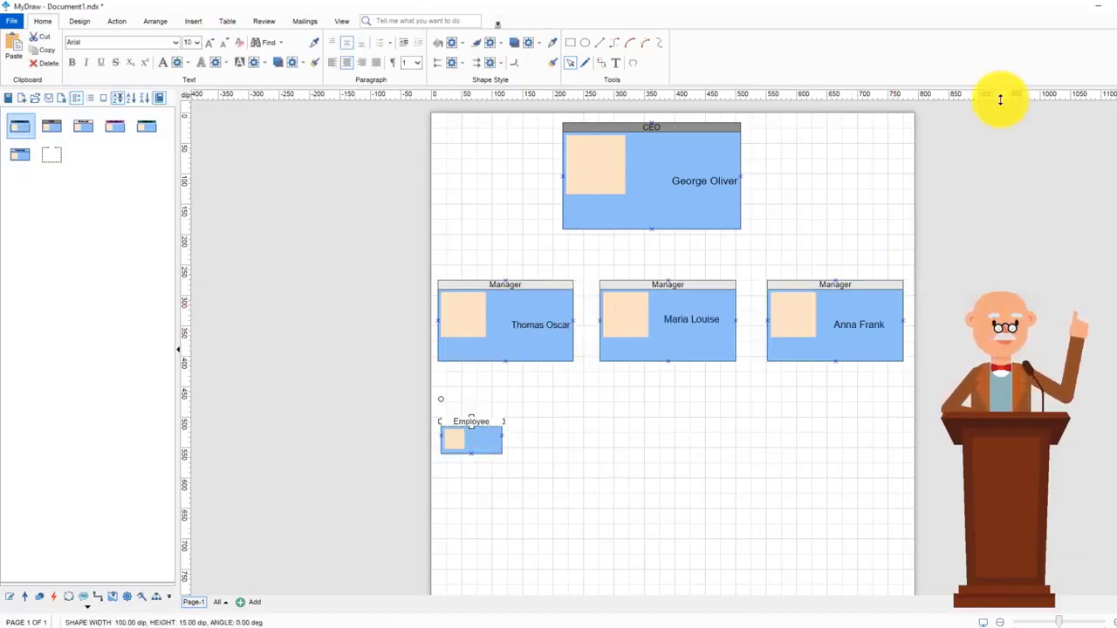
key(ctrl+v)
drag(497, 439, 643, 441)
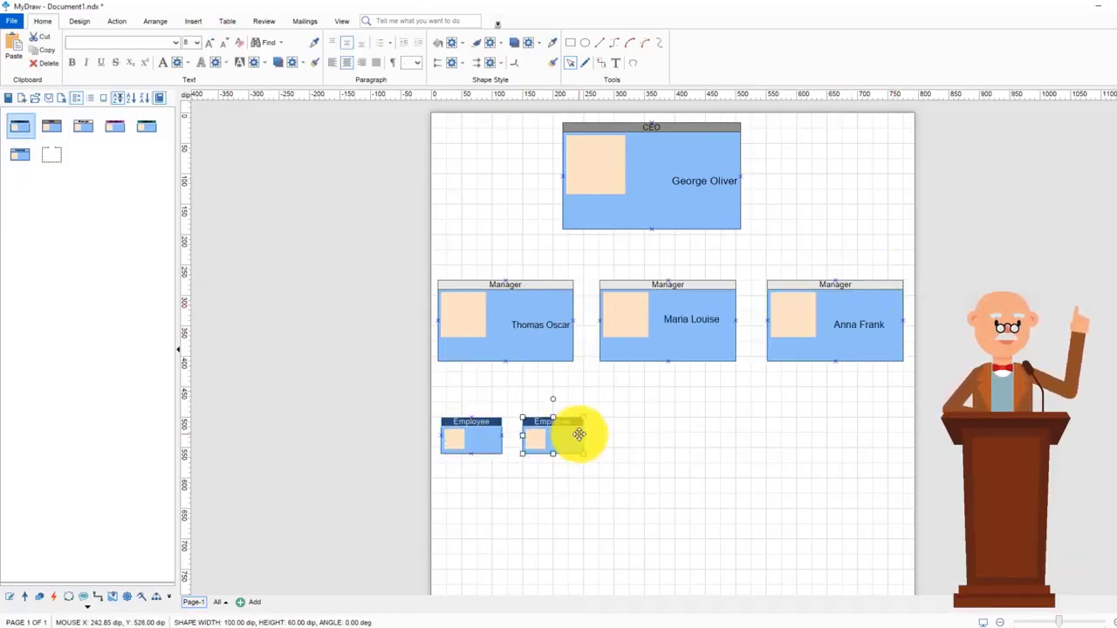
key(ctrl+v)
drag(643, 440, 715, 440)
drag(715, 440, 857, 440)
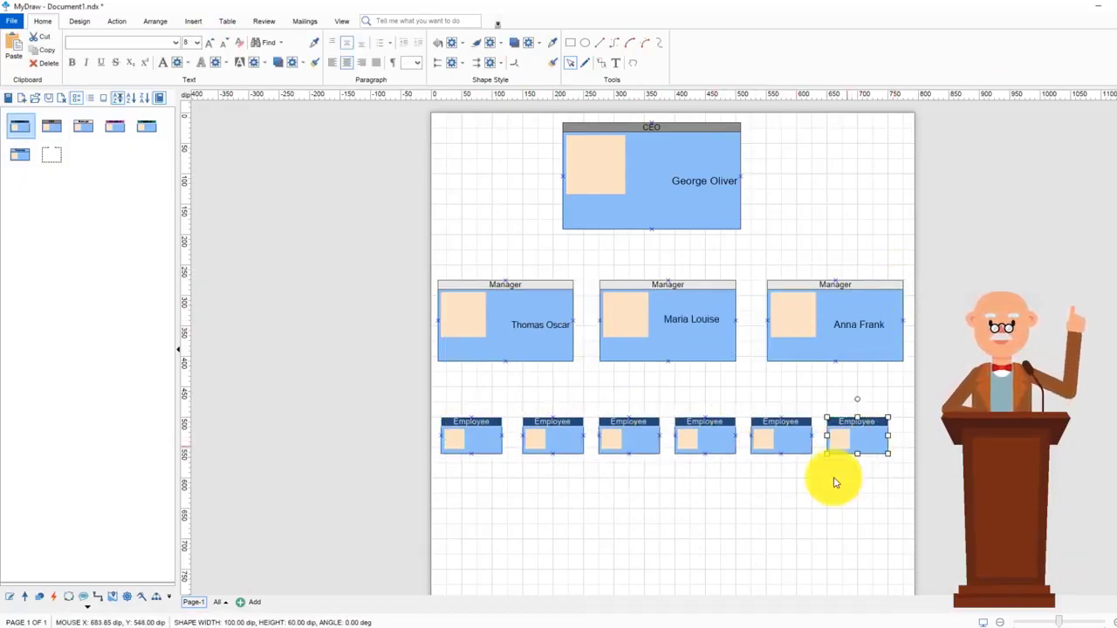
- Enter the employees' first names, right-aligned, in the first three Employee boxes
double_click(475, 439)
text(Maria)
click(361, 62)
click(563, 435)
text(Oli)
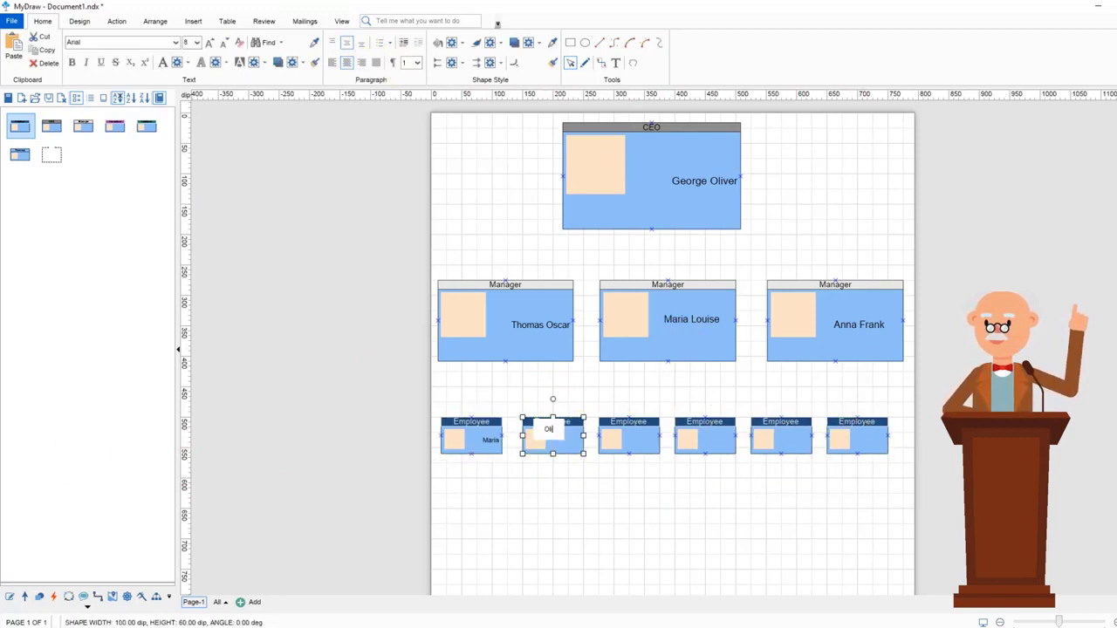
text(ver)
click(631, 444)
text(Harry)
- Enter the employees' first names, right-aligned, in the last three Employee boxes
click(723, 444)
text(Jessica)
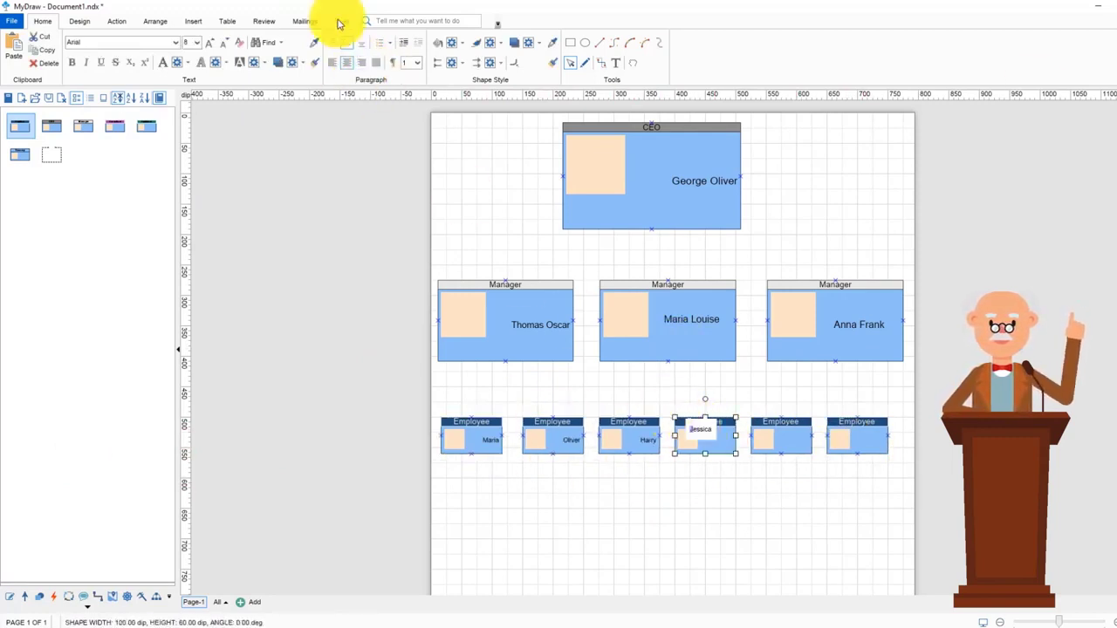
click(792, 433)
text(Charlie)
click(877, 440)
text(Noah)
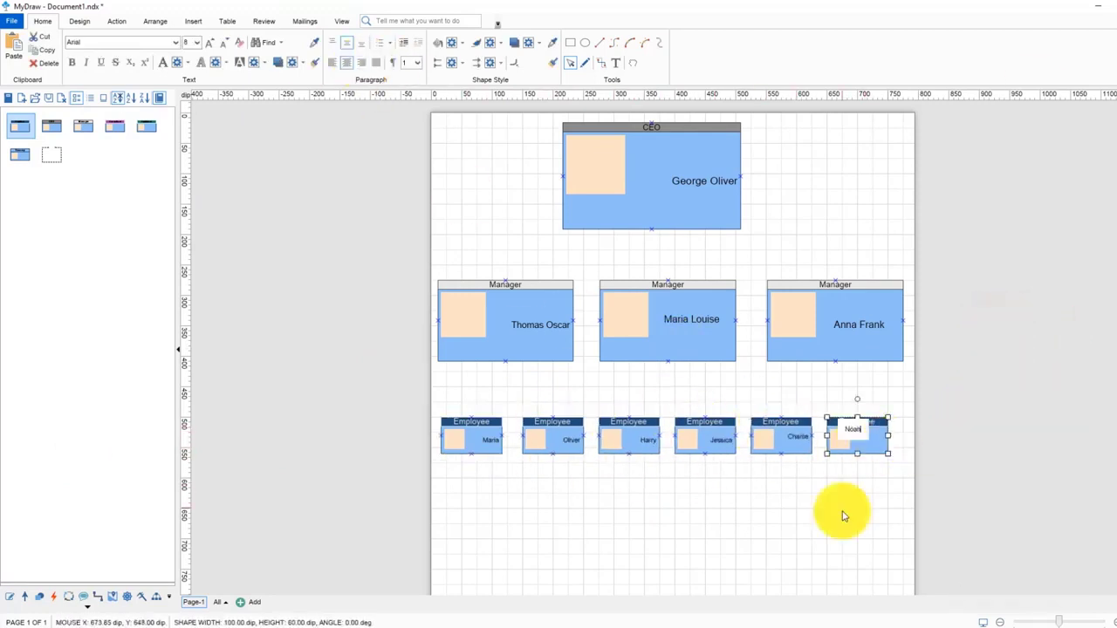
click(843, 516)
- Draw arrow connectors from the bottom of the CEO box to the top of each of the three Manager boxes
click(600, 63)
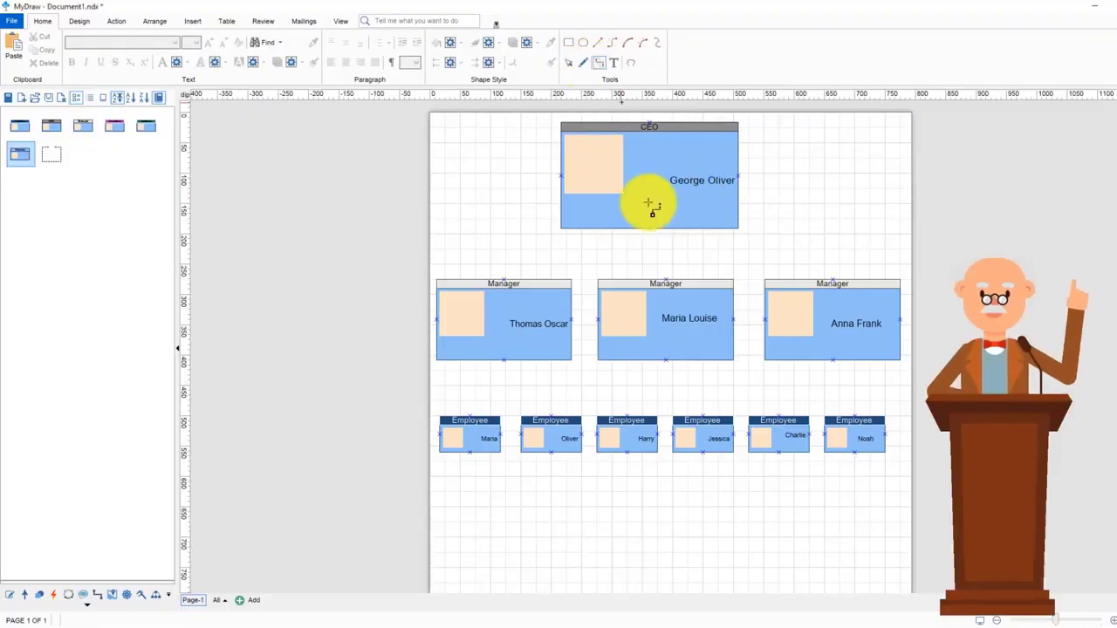
drag(649, 203, 504, 280)
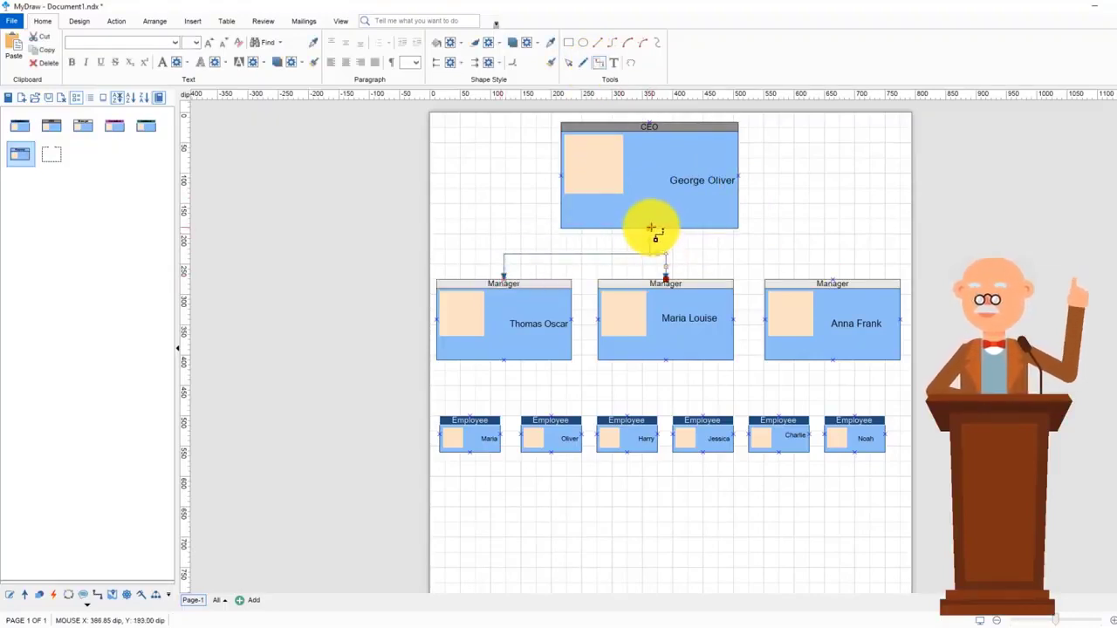
mouse_move(651, 229)
mouse_down()
mouse_move(844, 280)
mouse_move(832, 280)
mouse_up()
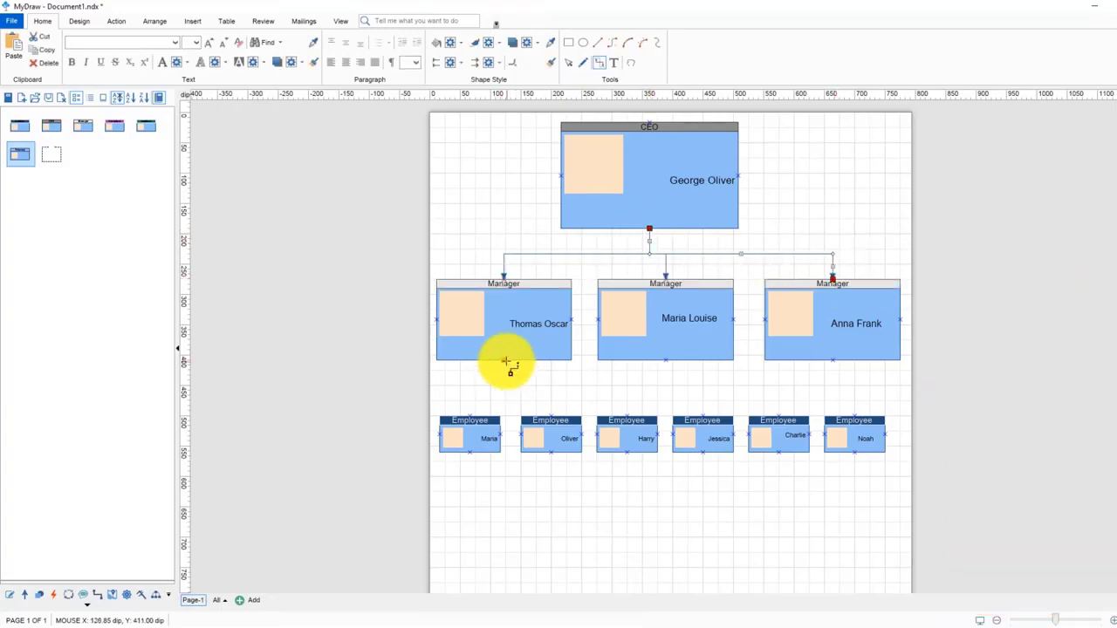
- Connect each Manager box to the two Employee boxes beneath it with arrow connectors
drag(504, 359, 470, 416)
drag(503, 359, 550, 416)
drag(666, 360, 627, 416)
drag(665, 360, 702, 416)
drag(832, 359, 779, 417)
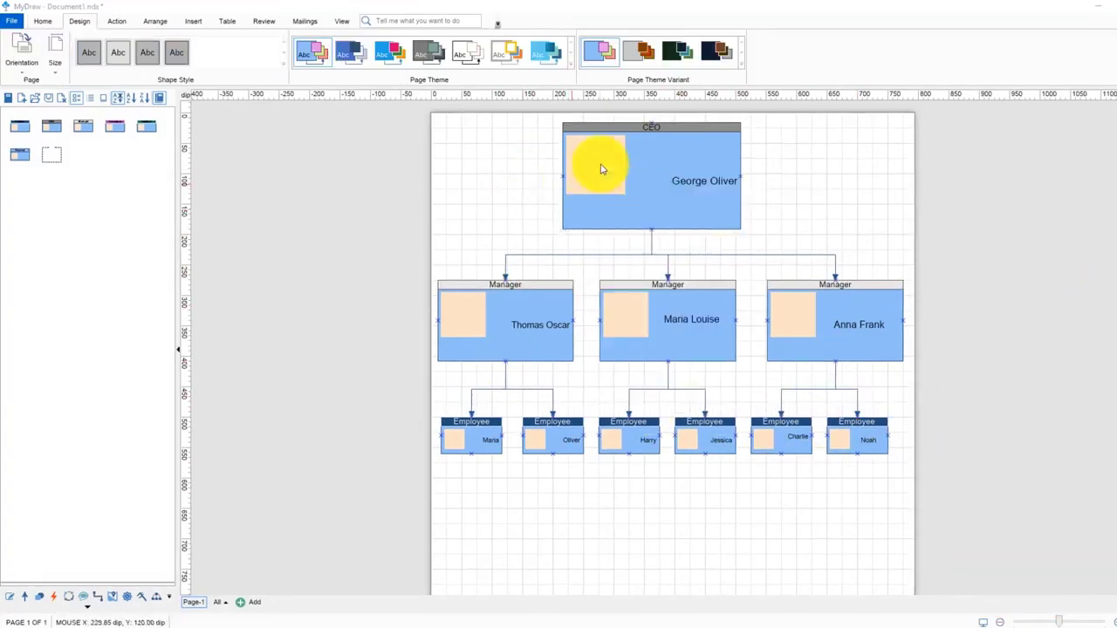
- Load the picture CEO.jpg into the CEO box's image area
right_click(600, 168)
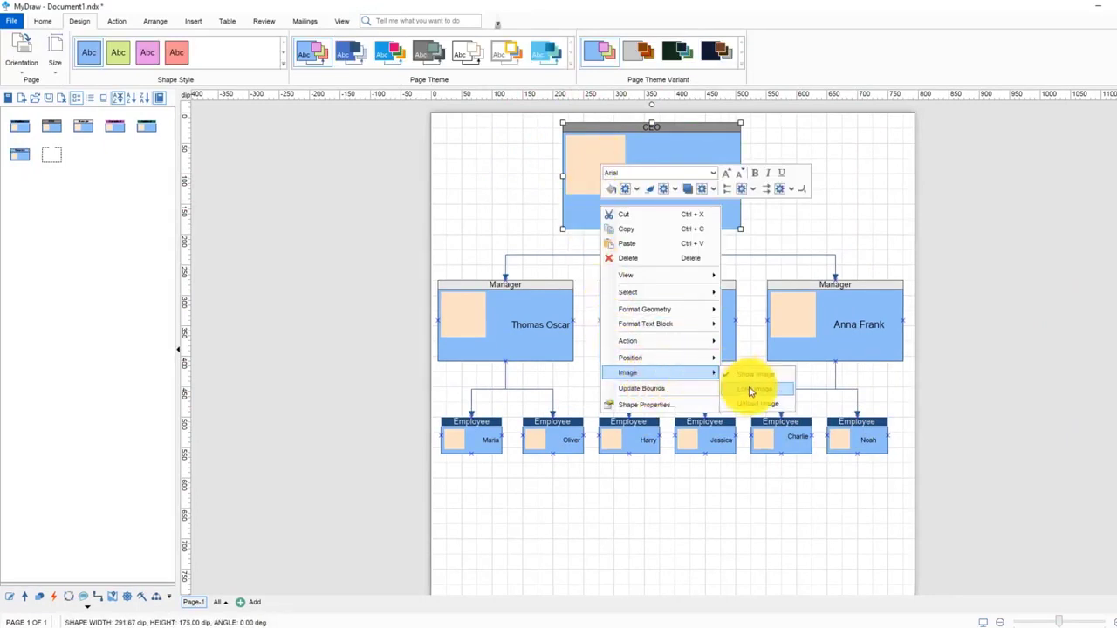
click(751, 392)
click(546, 328)
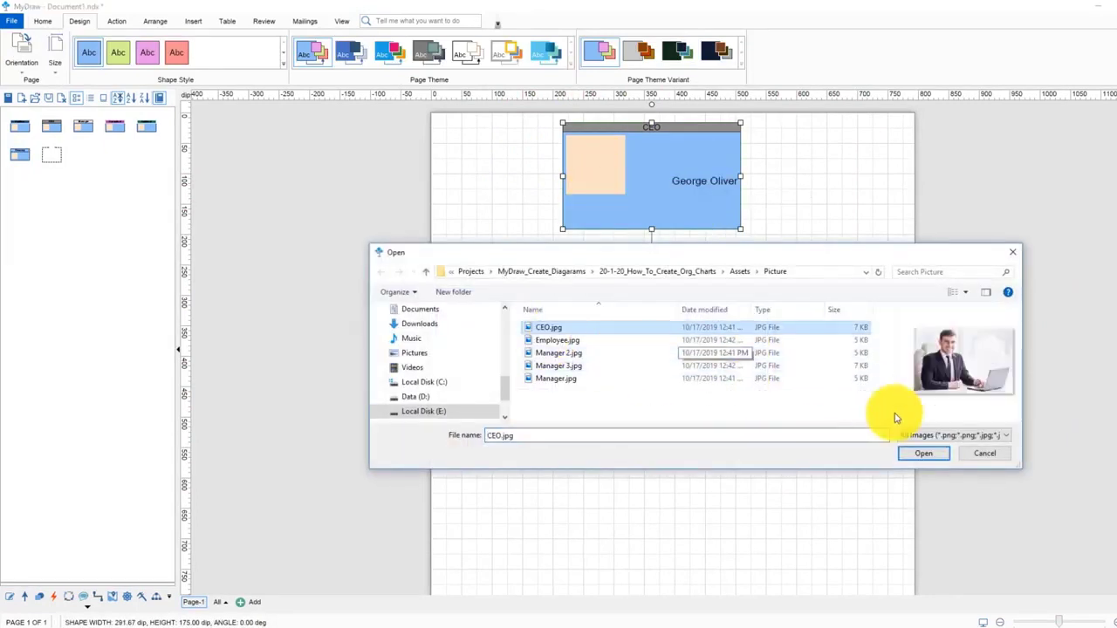
click(922, 454)
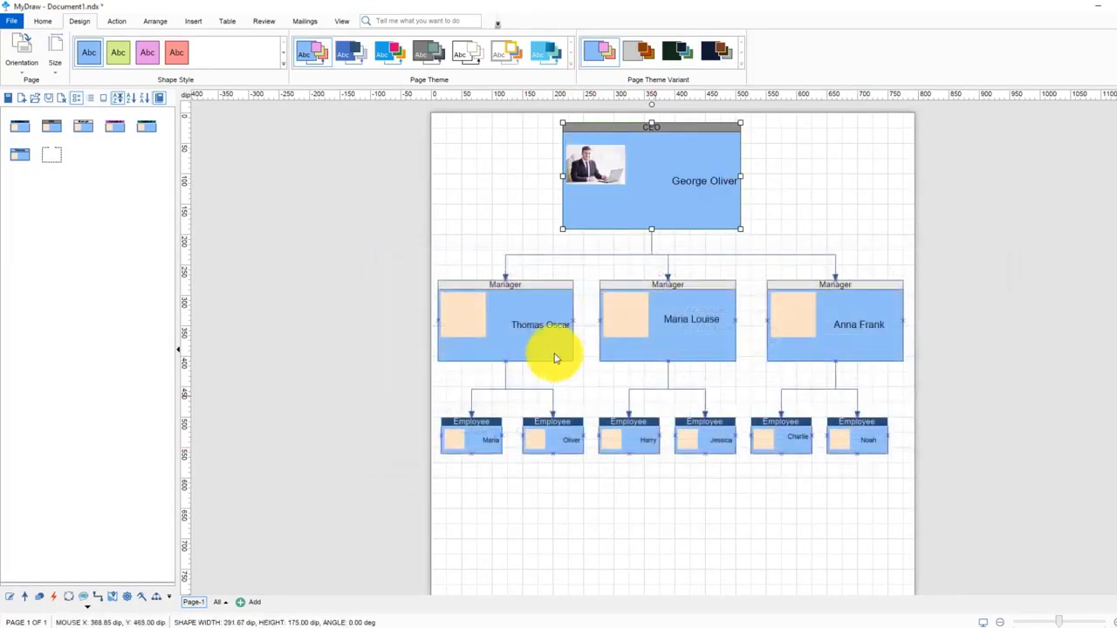
- Load a portrait picture into each Manager box and place figure symbols on the image areas of the Employee boxes
right_click(456, 326)
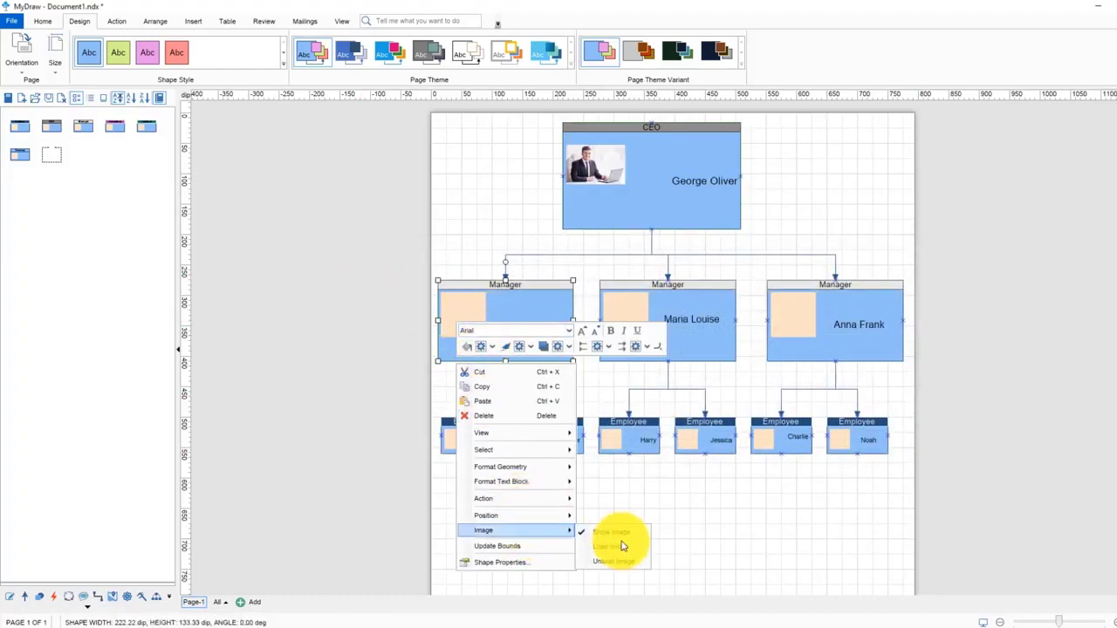
click(622, 546)
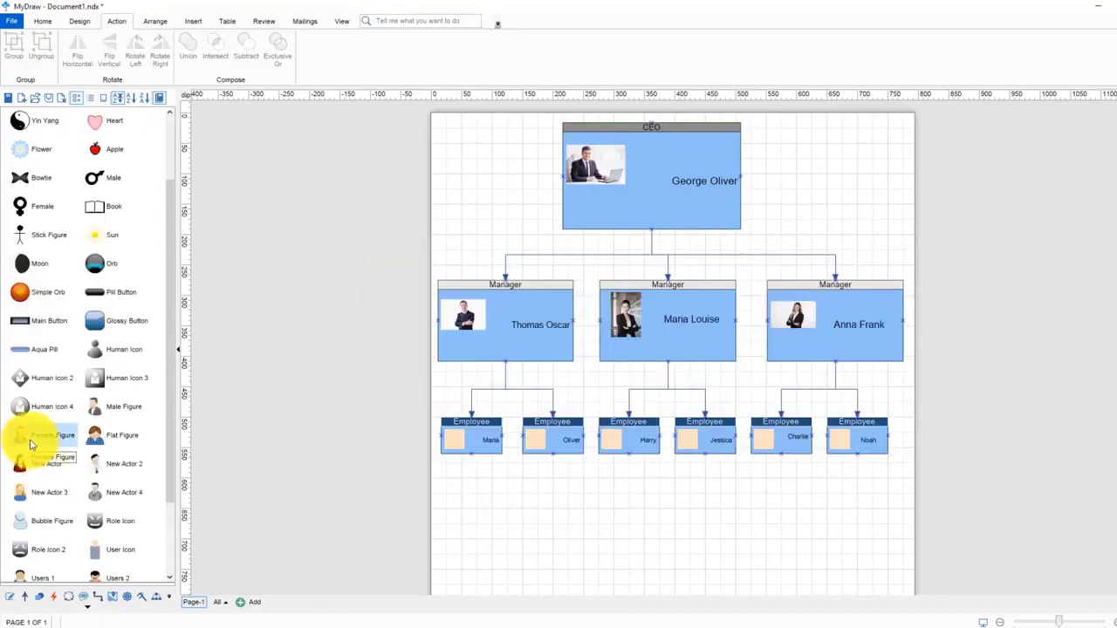
drag(445, 445, 487, 504)
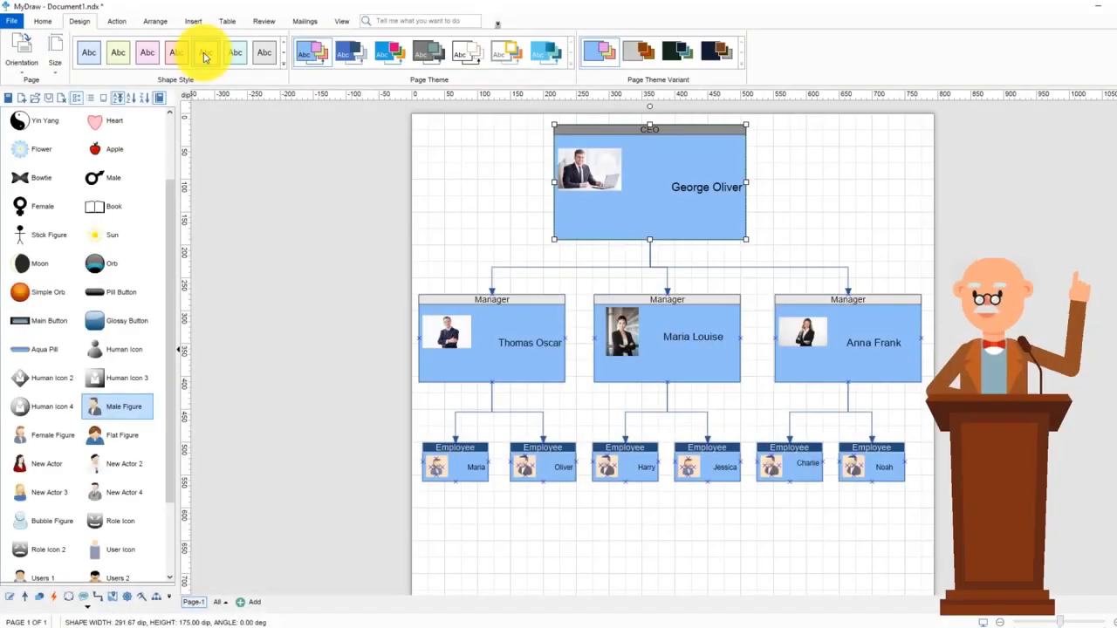
click(205, 54)
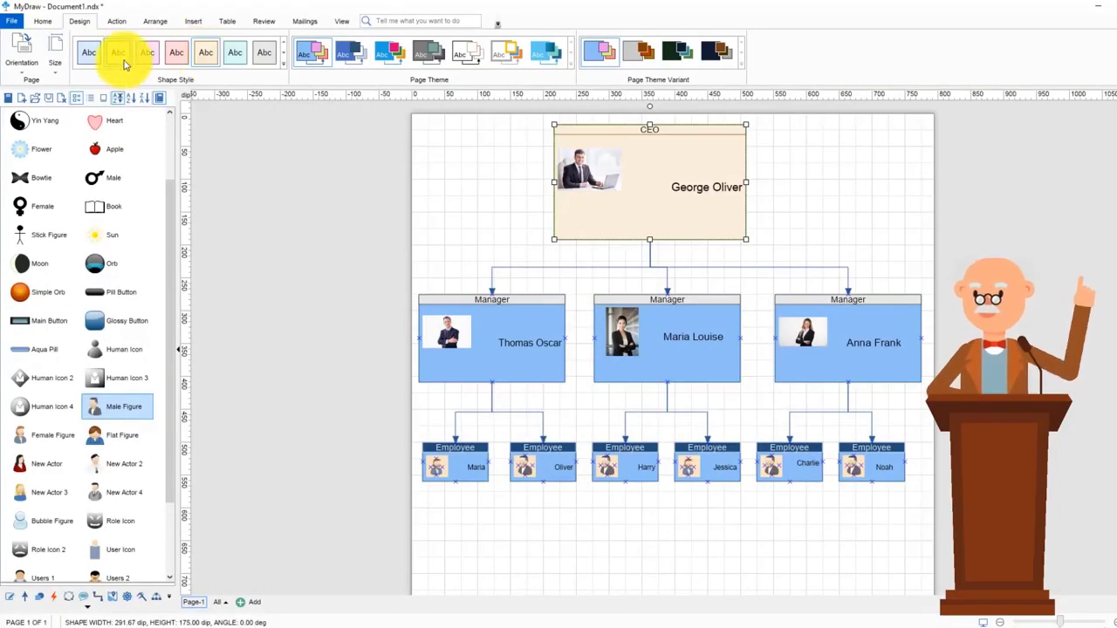
click(89, 52)
key(ctrl+z)
key(ctrl+z)
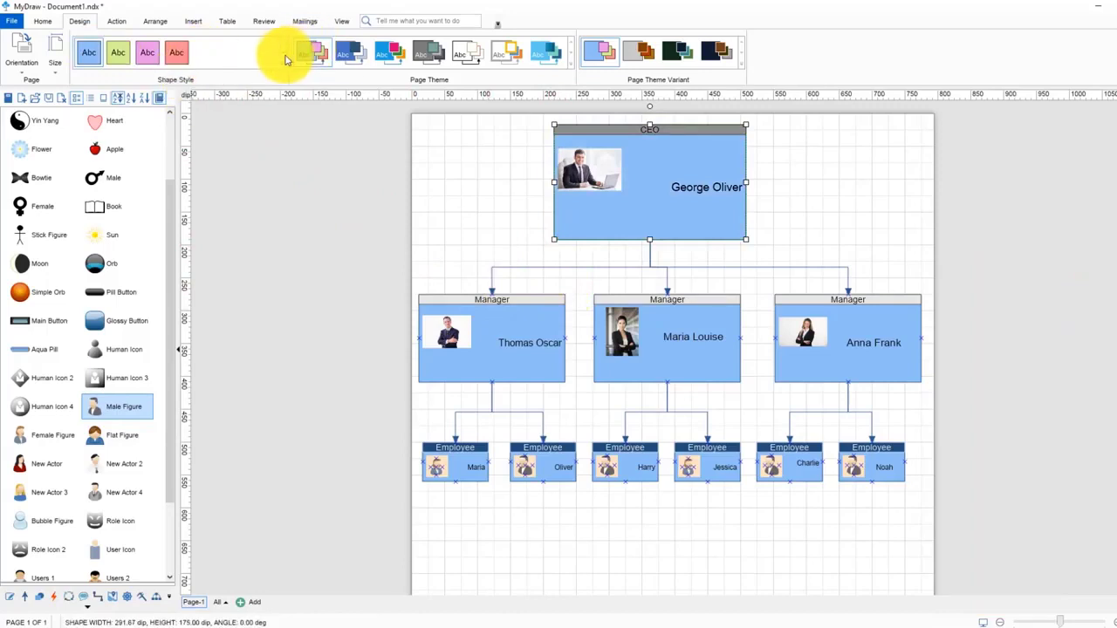
- Apply a turquoise shape style to the CEO box and a pale turquoise style to the three Manager boxes
click(234, 58)
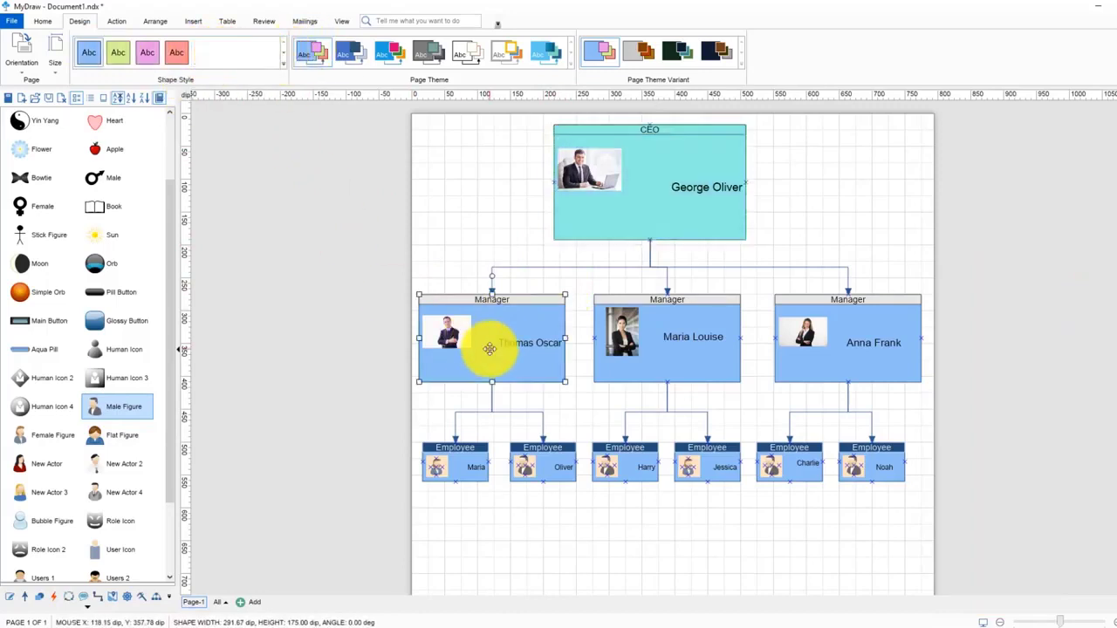
click(284, 54)
click(234, 53)
click(666, 349)
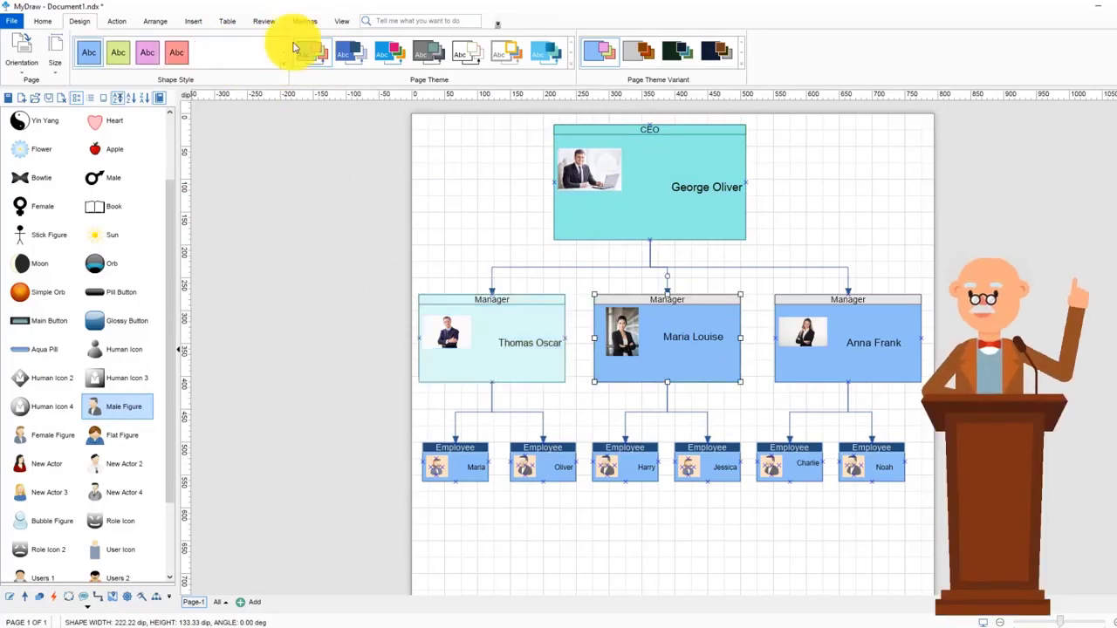
click(233, 52)
click(847, 349)
click(234, 52)
- Apply a pale orange shape style to the first manager's Employee boxes, pink to the second manager's and pale blue to the third's
click(454, 461)
click(263, 53)
click(206, 52)
click(625, 461)
click(148, 53)
click(707, 461)
click(147, 53)
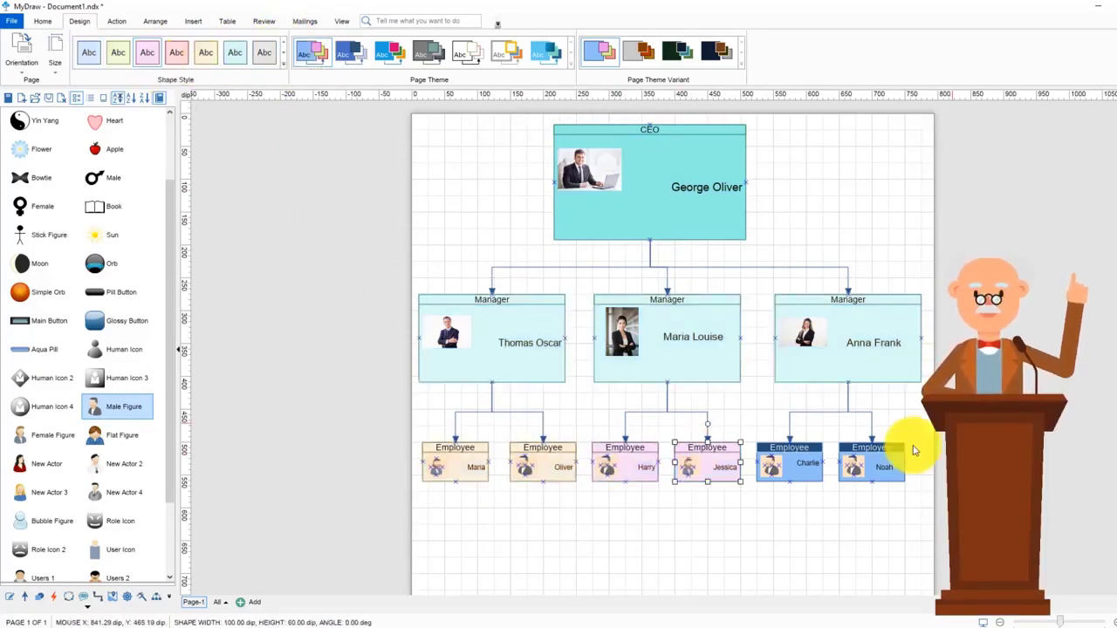
click(789, 461)
click(89, 52)
click(871, 461)
- Try the Linear page theme with Variant 4 and other page themes on the whole chart
key(ctrl+a)
click(389, 54)
click(713, 55)
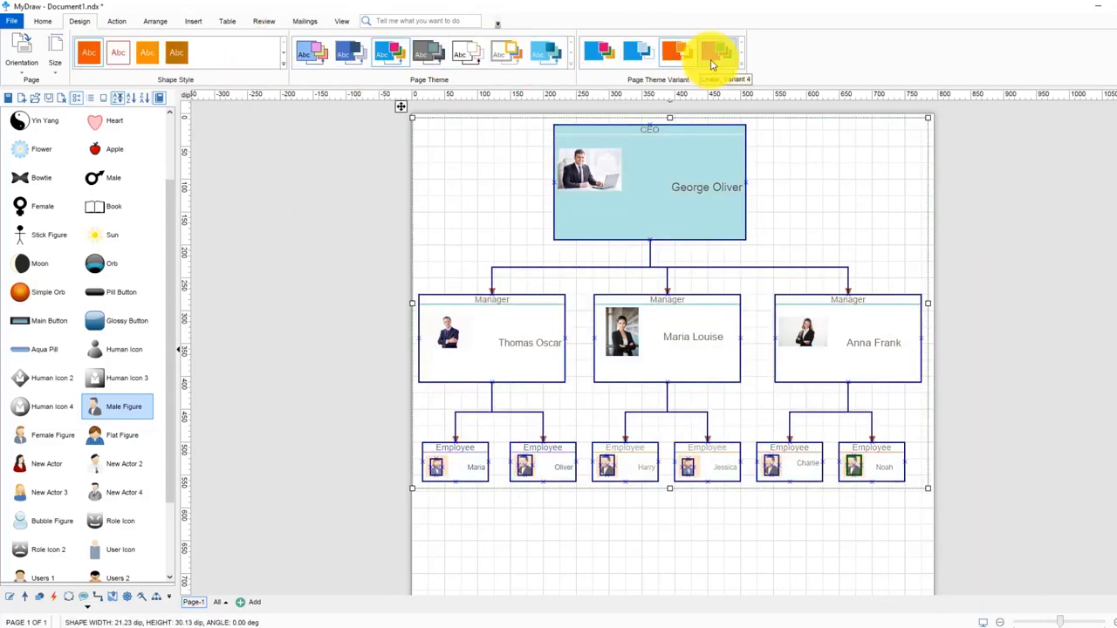
click(546, 52)
click(335, 421)
click(351, 53)
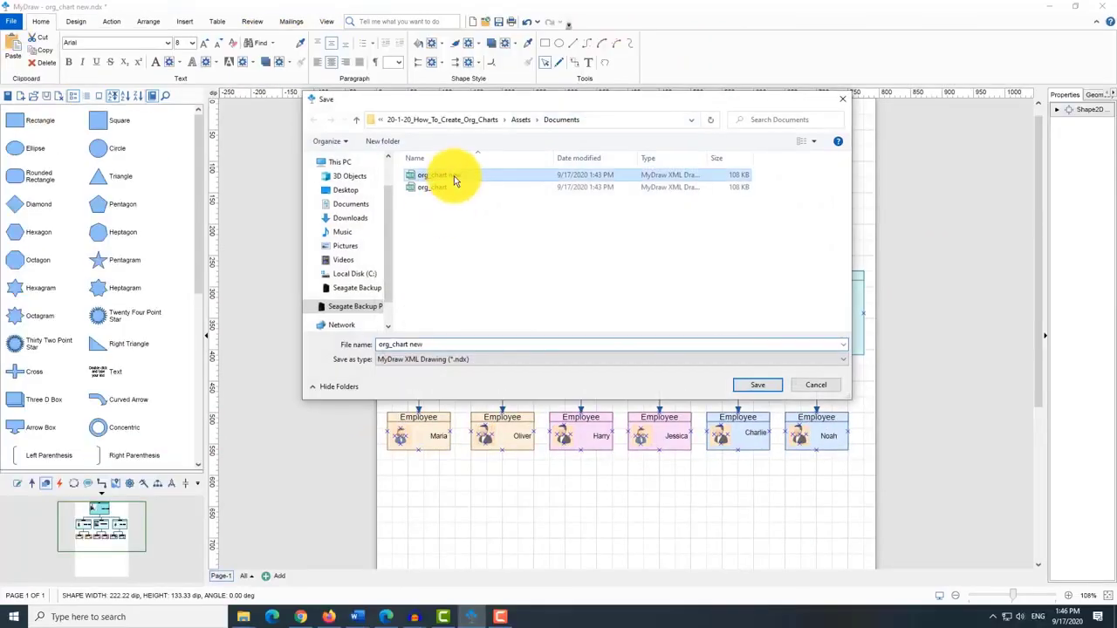
- Save the drawing in the Documents folder under the file name org_chart new1
click(439, 343)
key(BackSpace)
key(BackSpace)
key(BackSpace)
key(BackSpace)
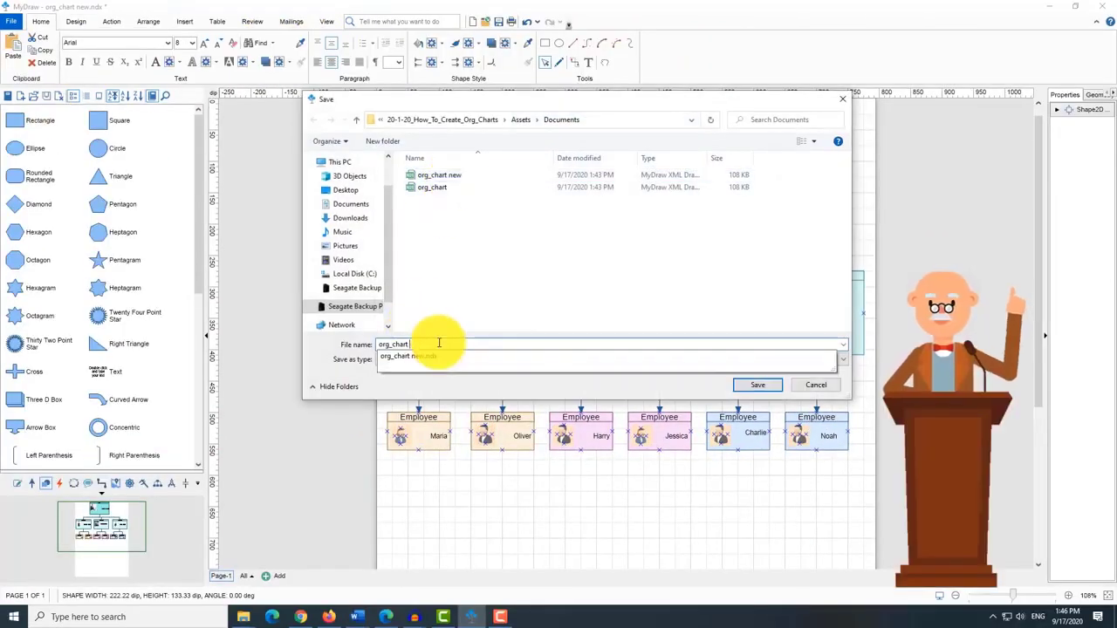
text(new1)
click(758, 385)
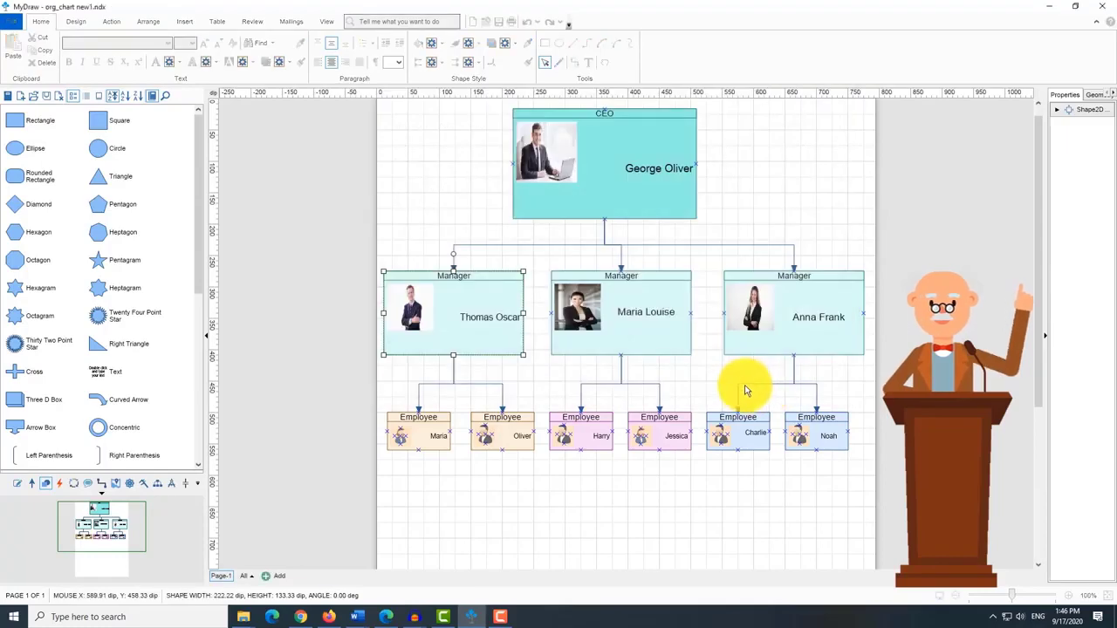
- Open the PDF export settings for the chart, browse the page sizes and choose the page orientation
click(11, 21)
mouse_move(70, 161)
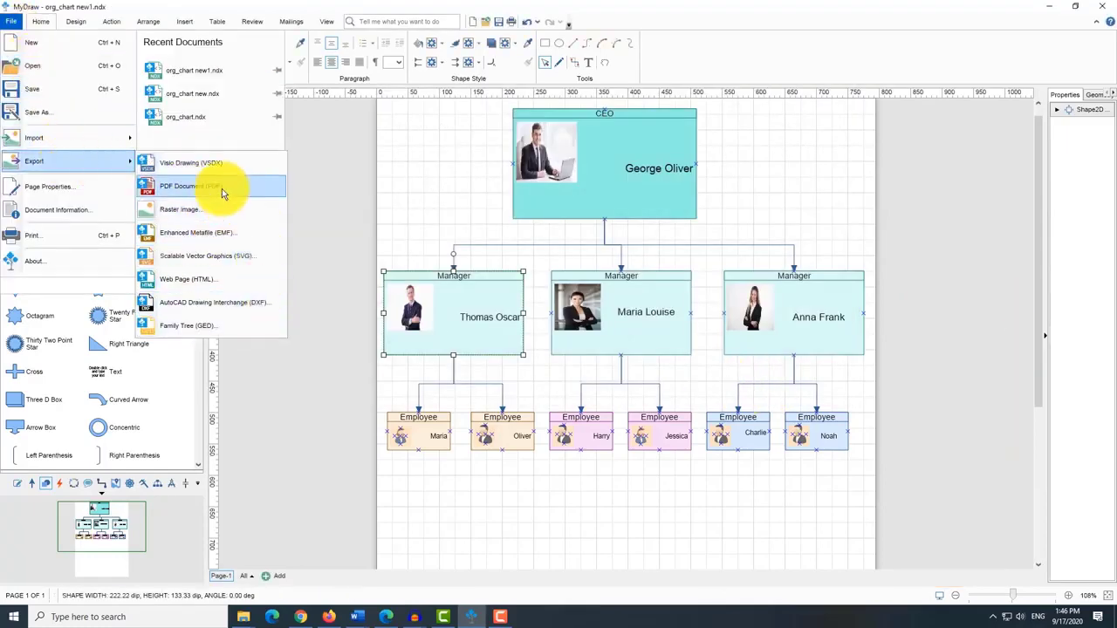
click(221, 188)
click(395, 131)
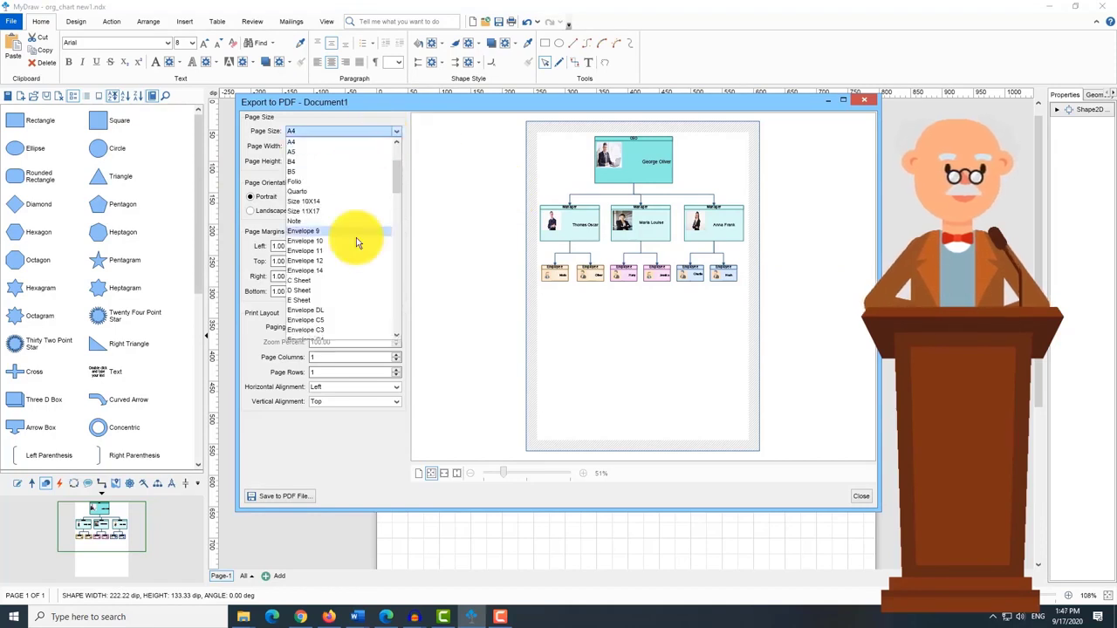
click(251, 205)
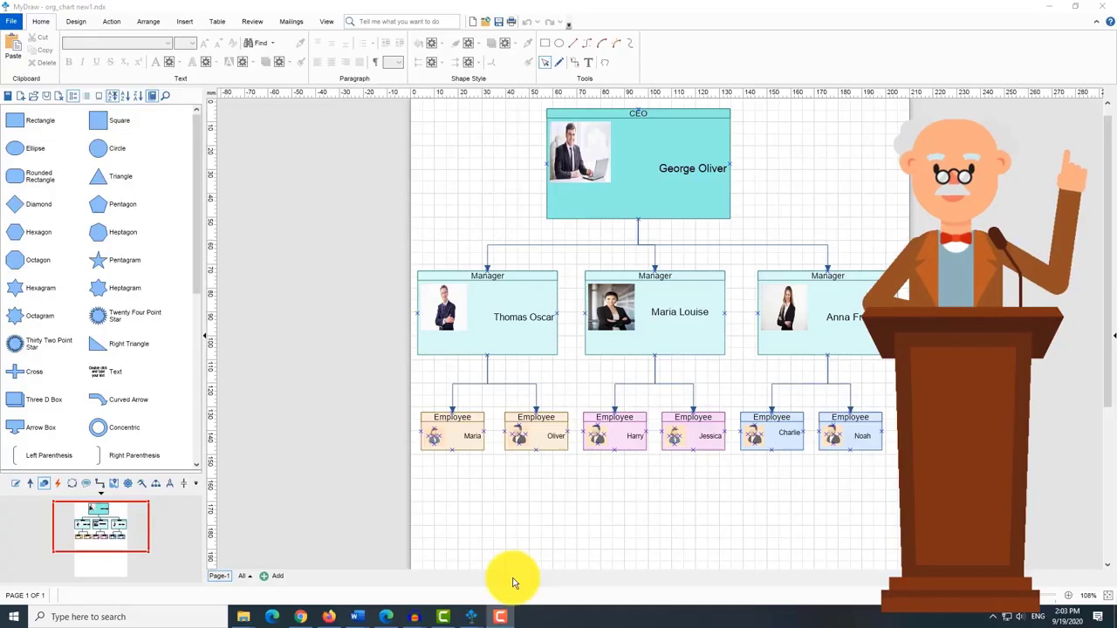
- Open the Layout Shapes settings, preview the Stack and Balloon Tree layouts, and choose Tip over Tree Layout
click(147, 21)
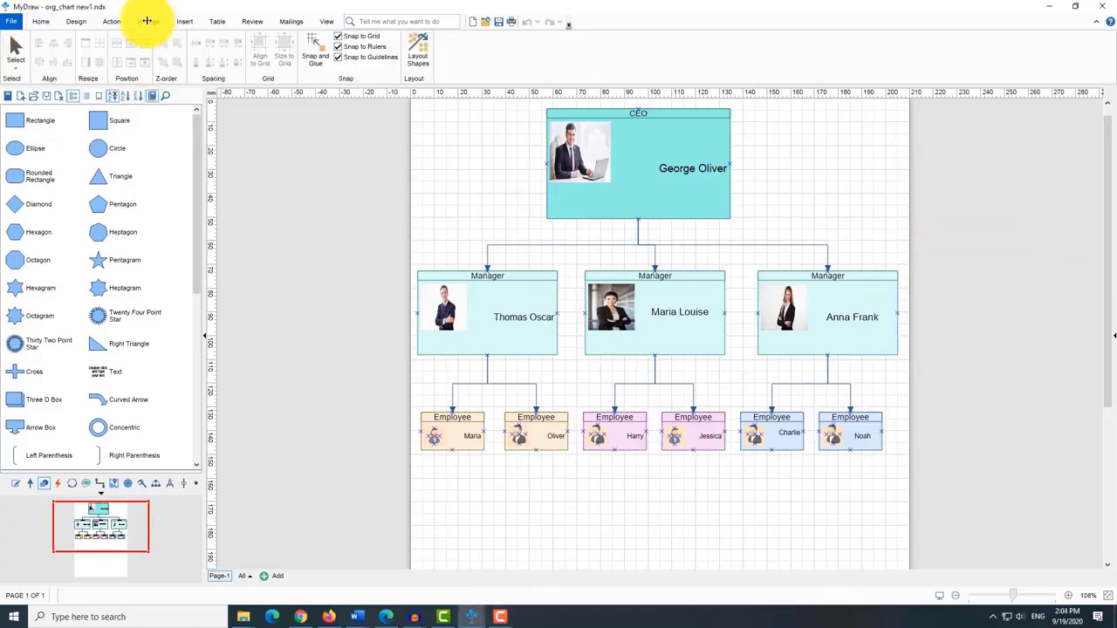
click(418, 52)
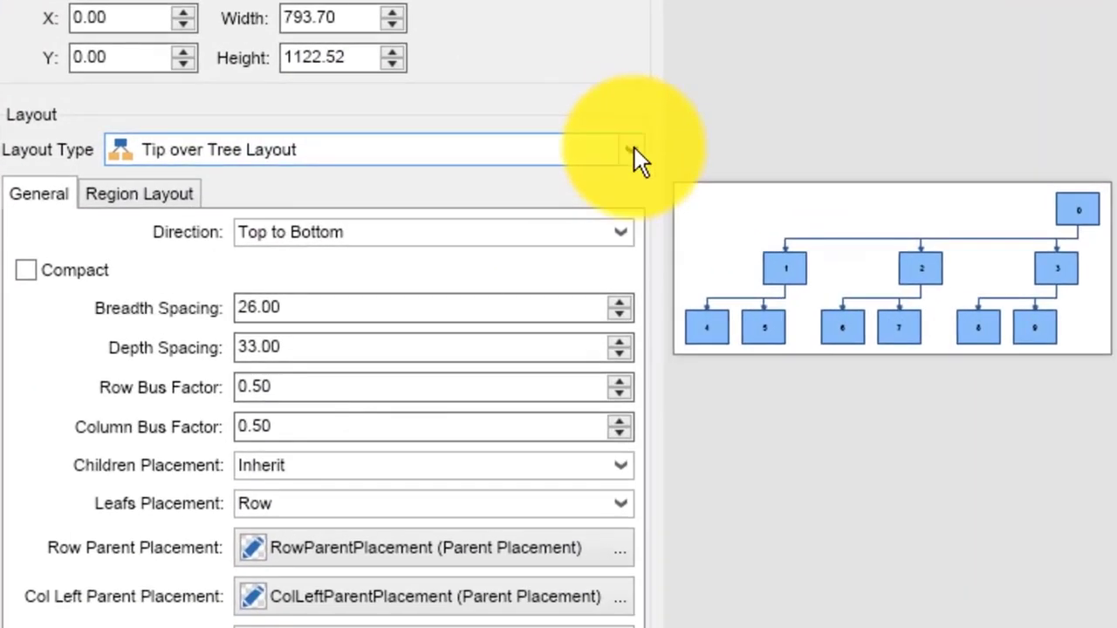
click(586, 251)
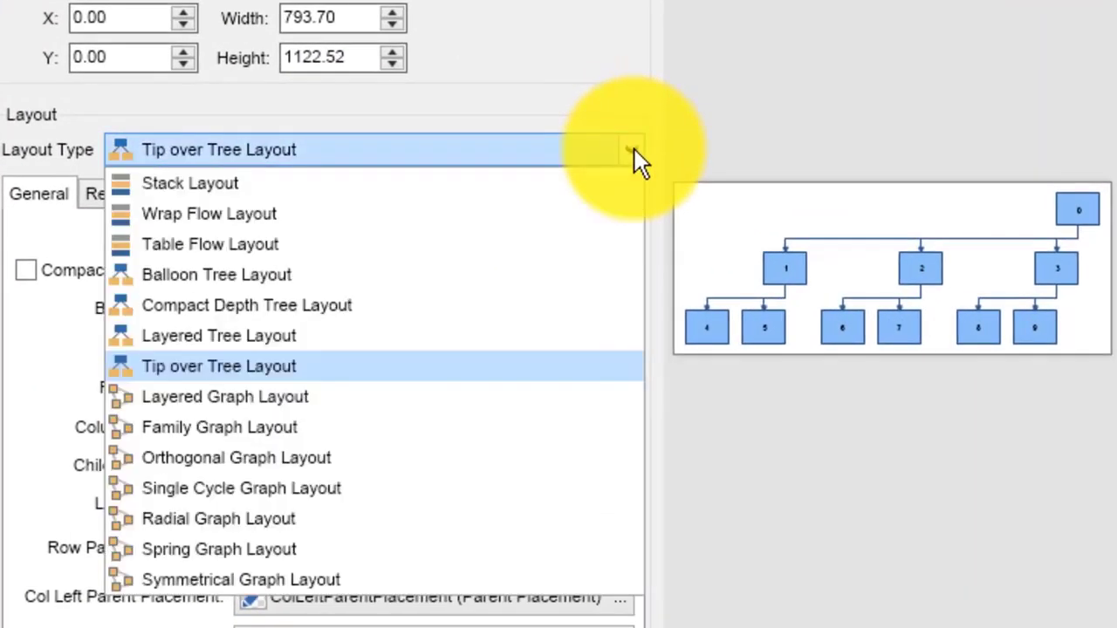
click(482, 186)
click(519, 150)
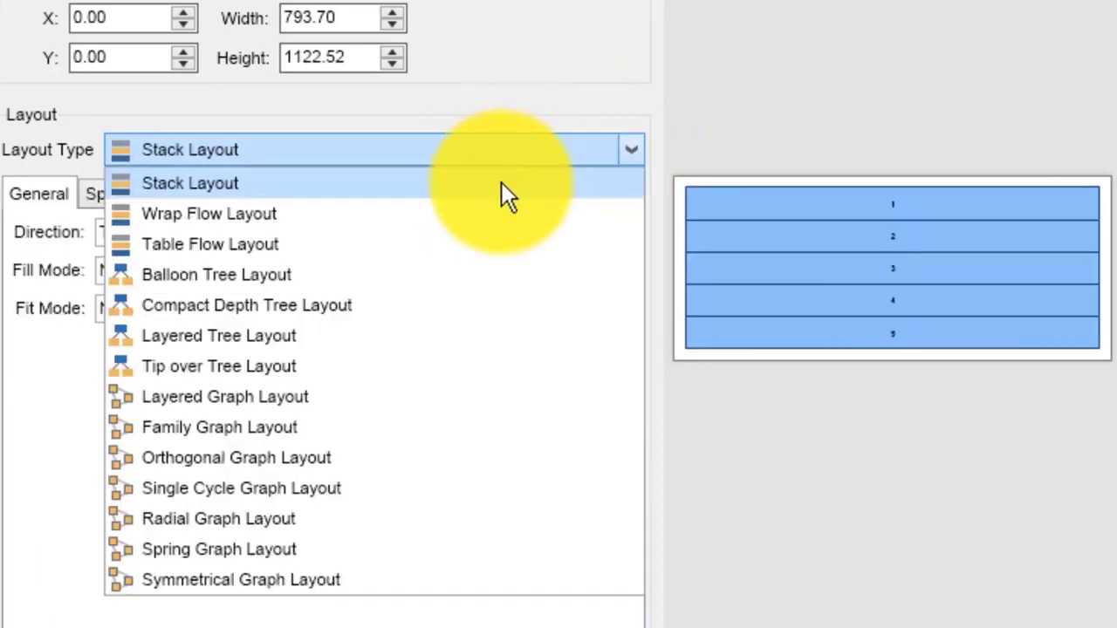
click(462, 274)
click(492, 150)
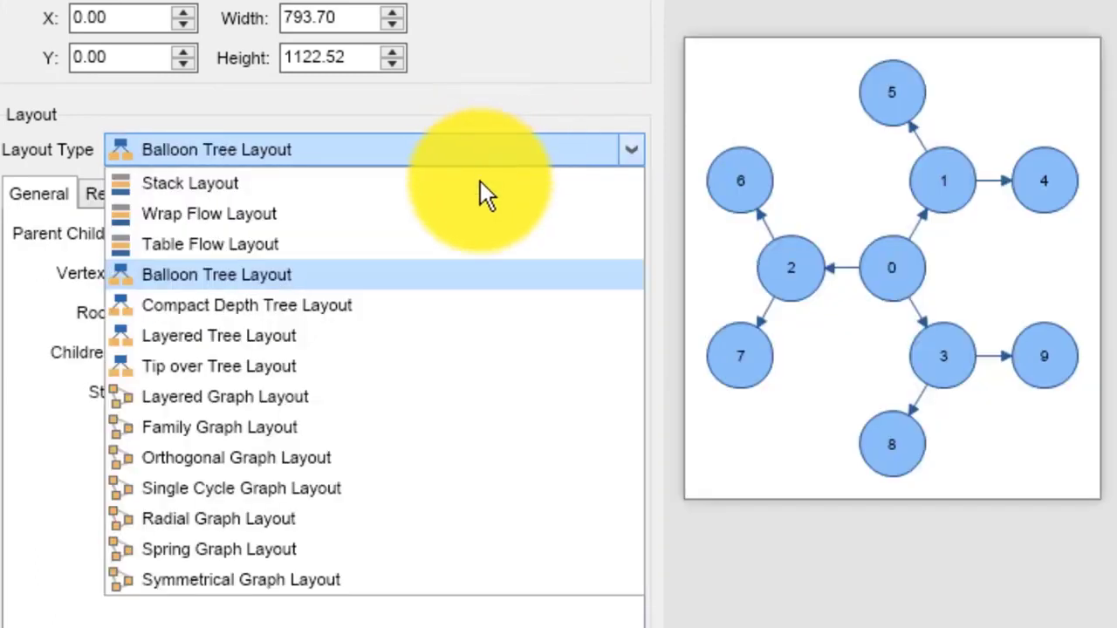
click(442, 365)
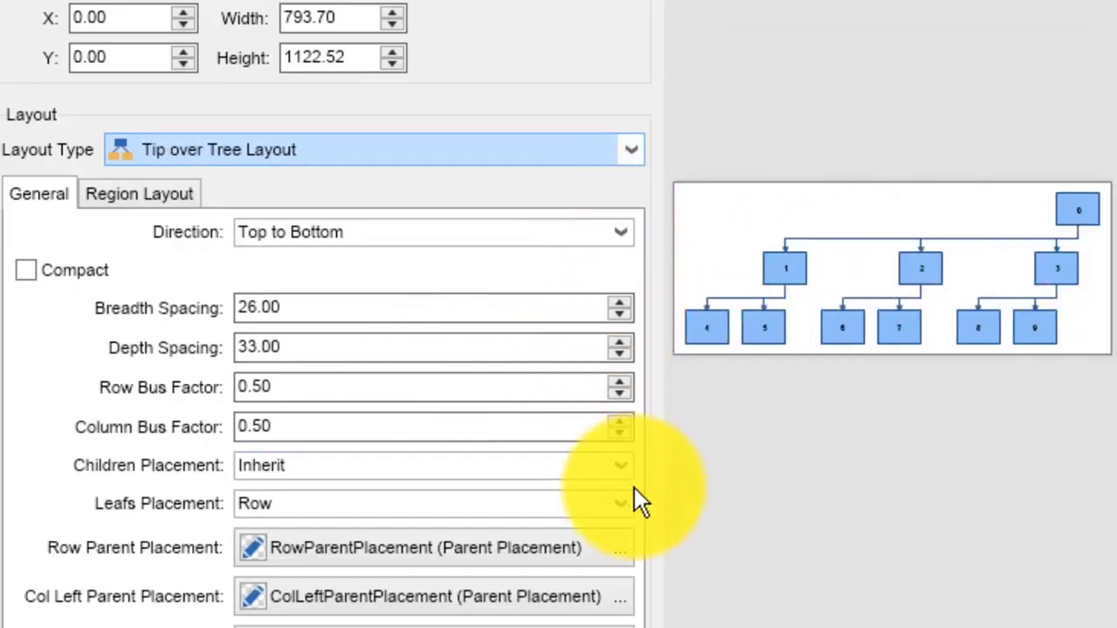
- Set both Children Placement and Leafs Placement to Row for the tree layout
click(621, 468)
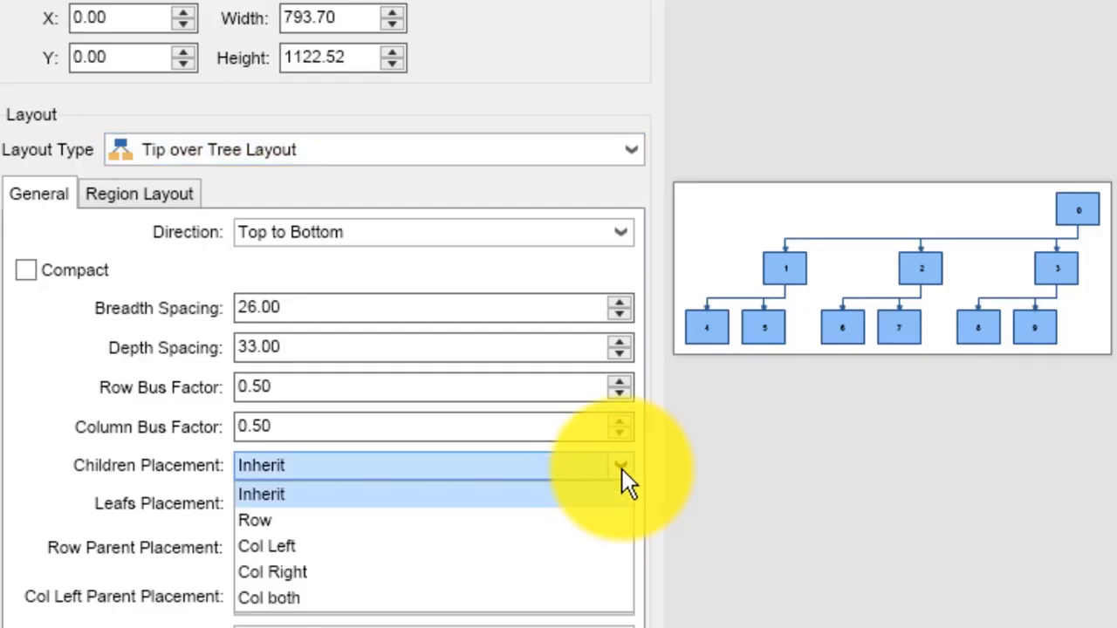
click(529, 524)
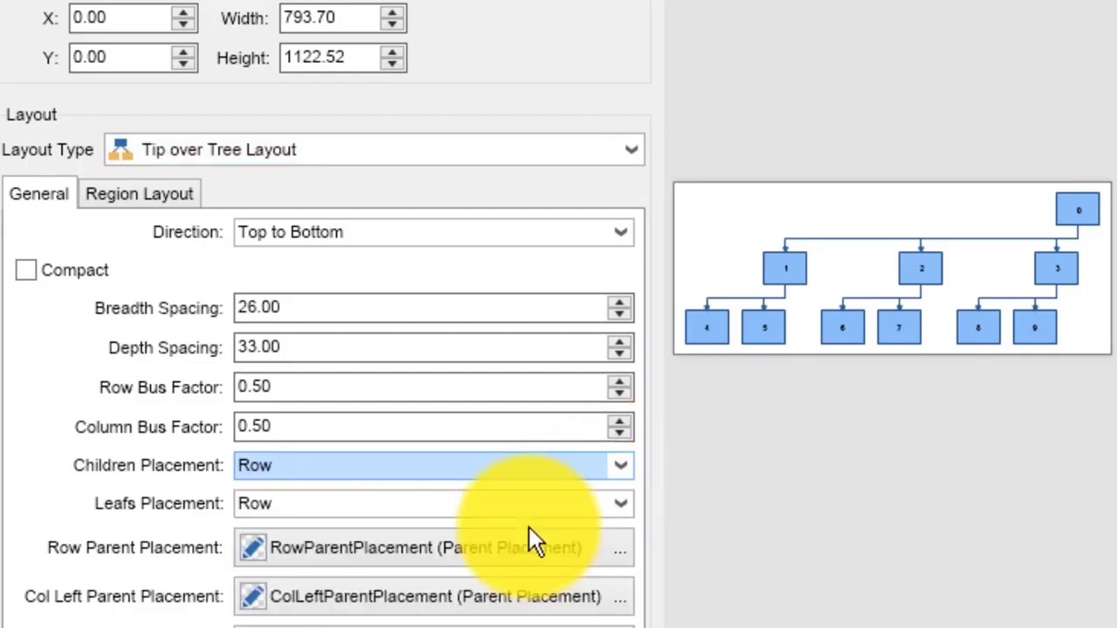
click(624, 506)
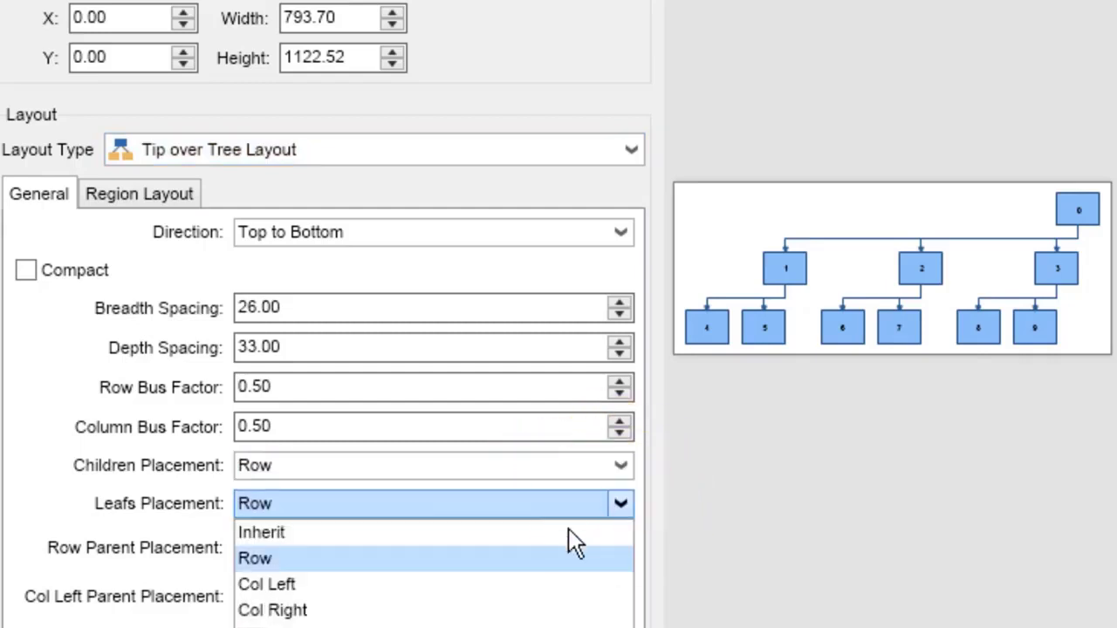
click(517, 558)
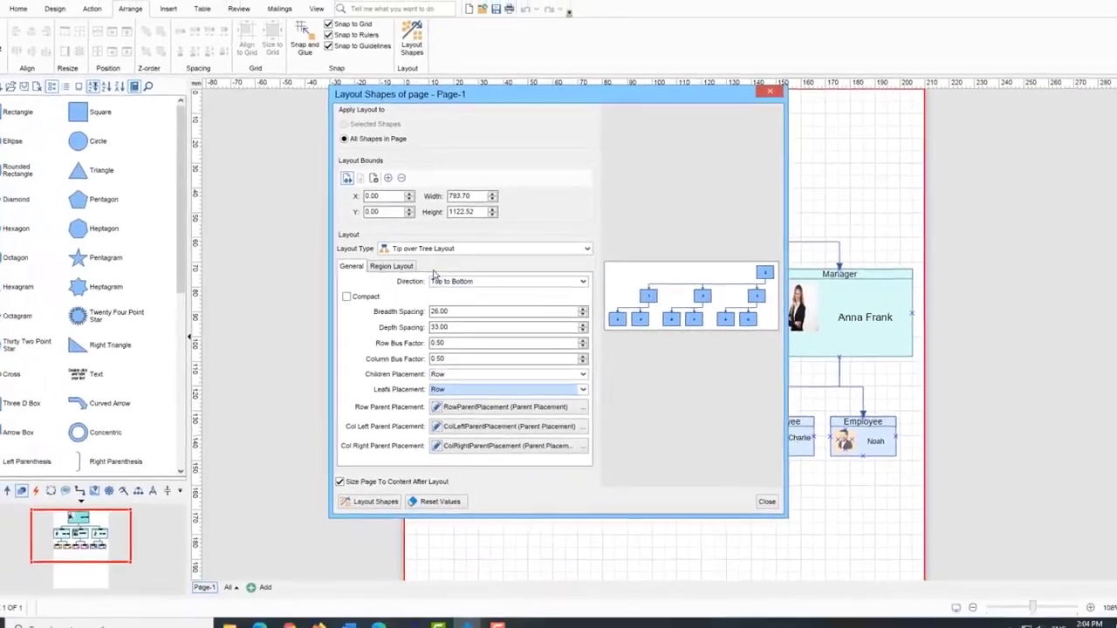
- Set the tree layout's Depth Spacing to 54.00 and its Children Placement to Col Left
click(377, 261)
click(328, 261)
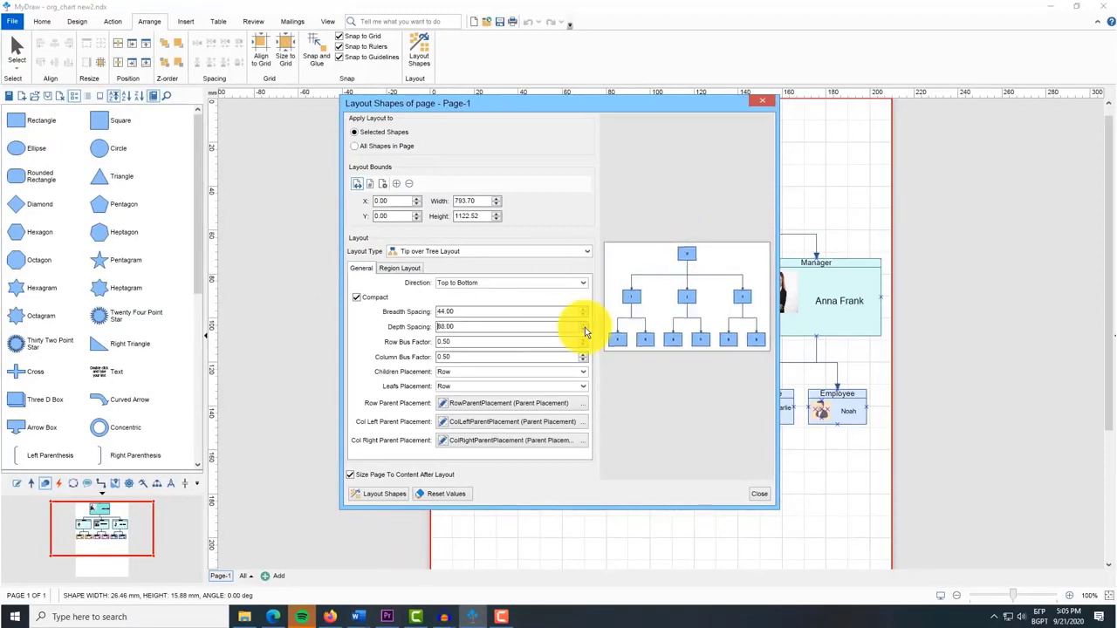
click(583, 325)
click(583, 371)
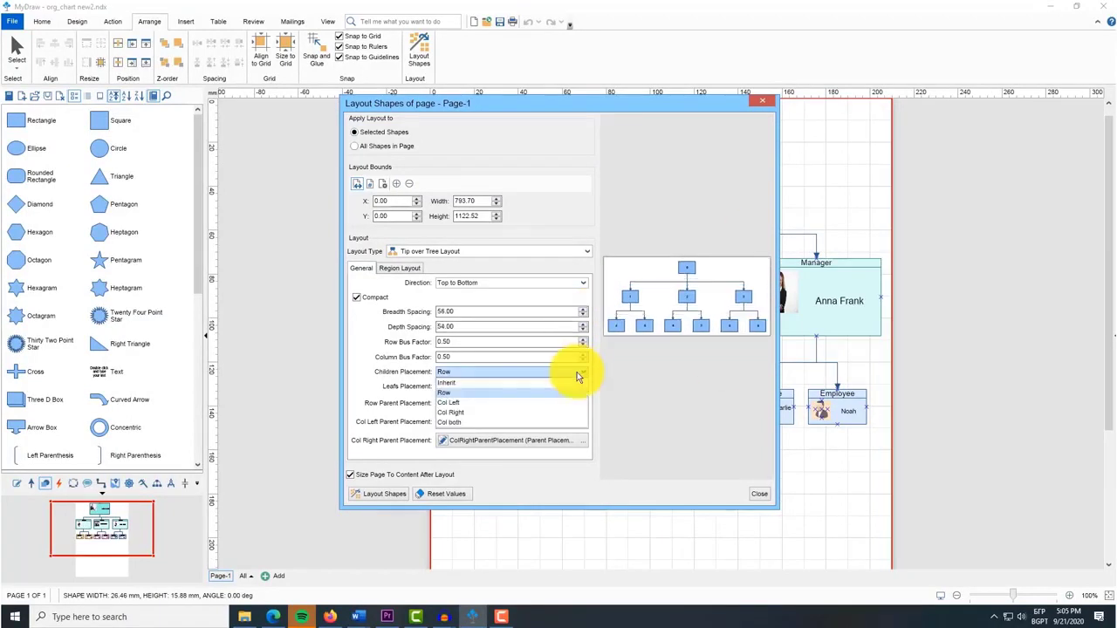
click(551, 404)
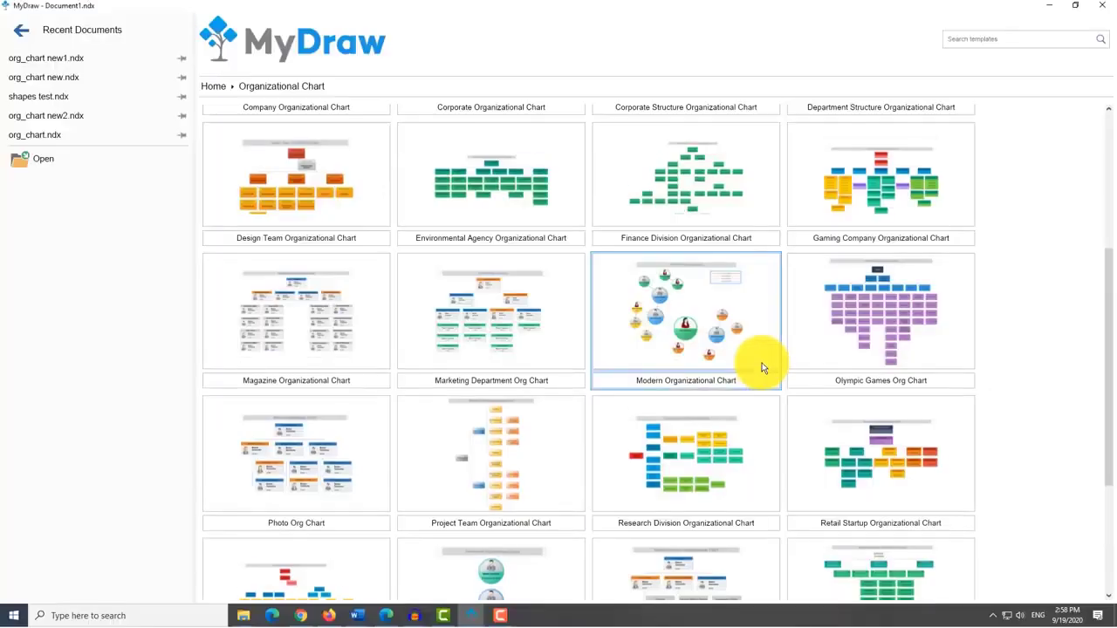
- Open the Share Point Organizational Chart template and change its title to TEST NAME CHART
scroll(761, 368, up, 3)
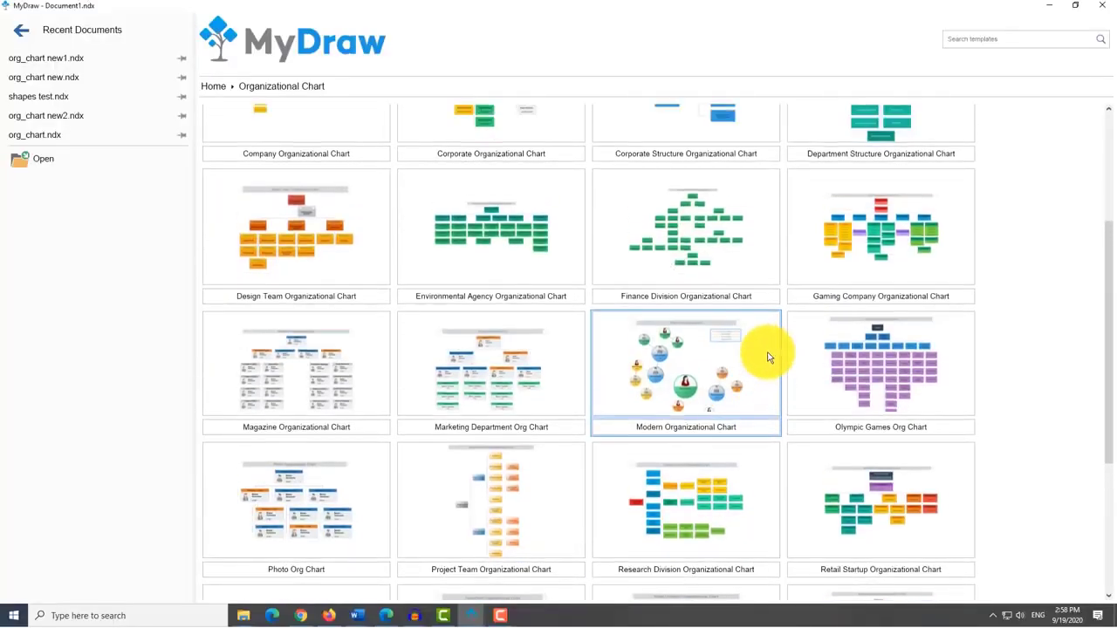
scroll(768, 356, up, 1)
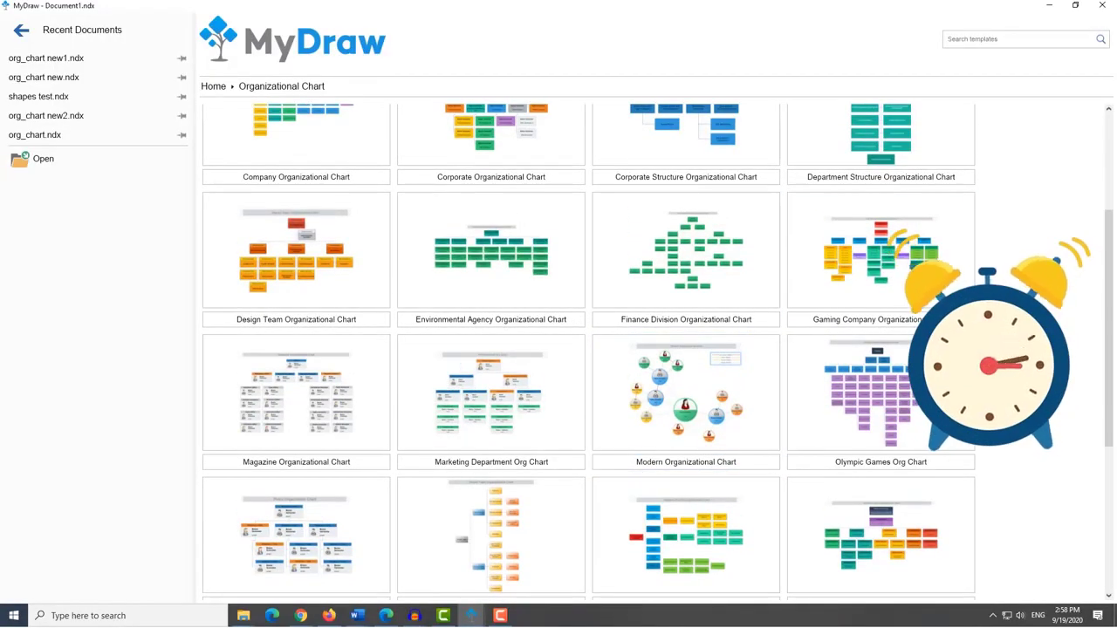
scroll(587, 349, down, 4)
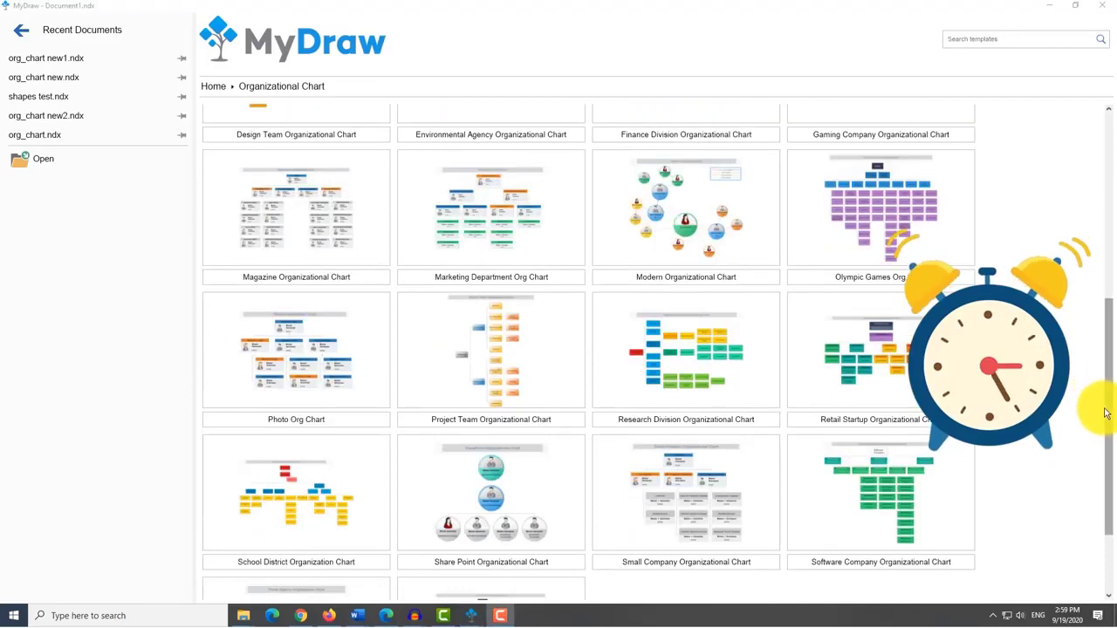
drag(1097, 386, 1100, 413)
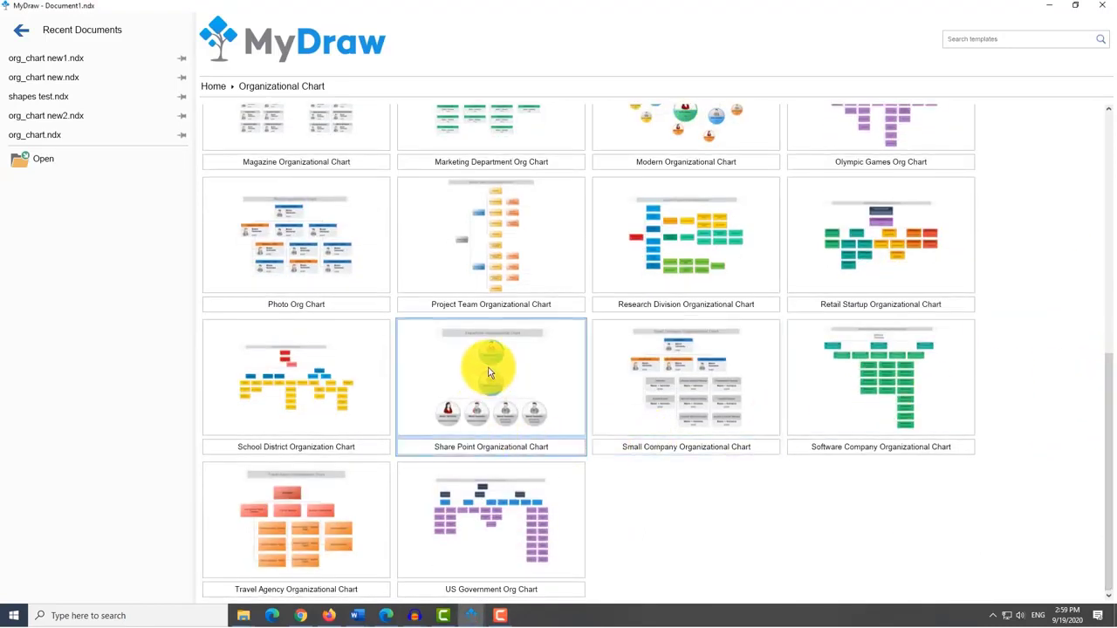
click(487, 367)
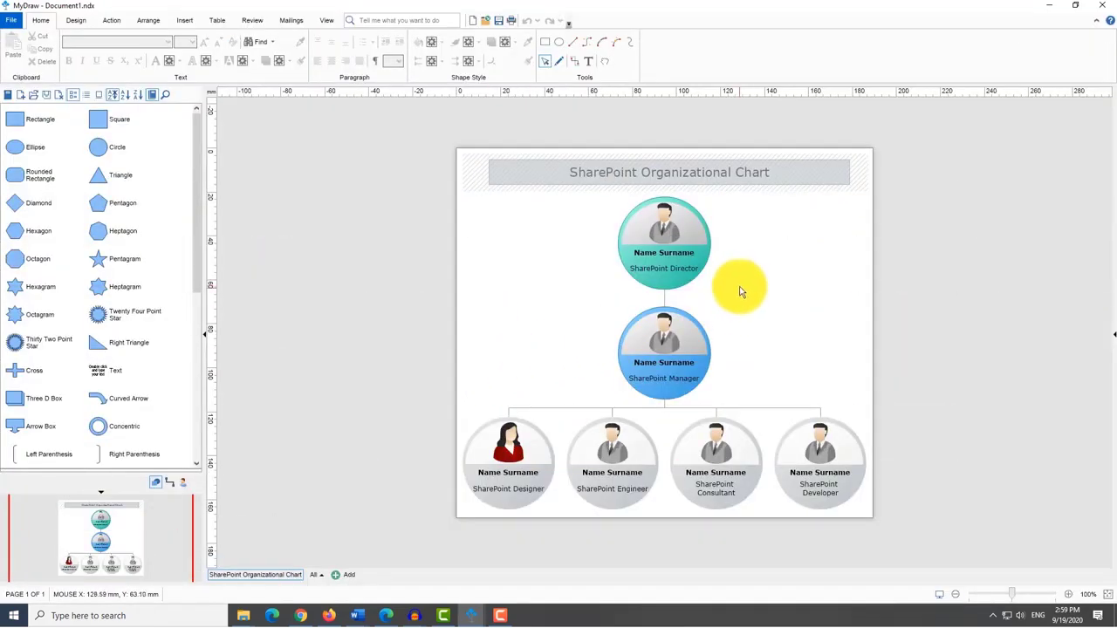
click(642, 172)
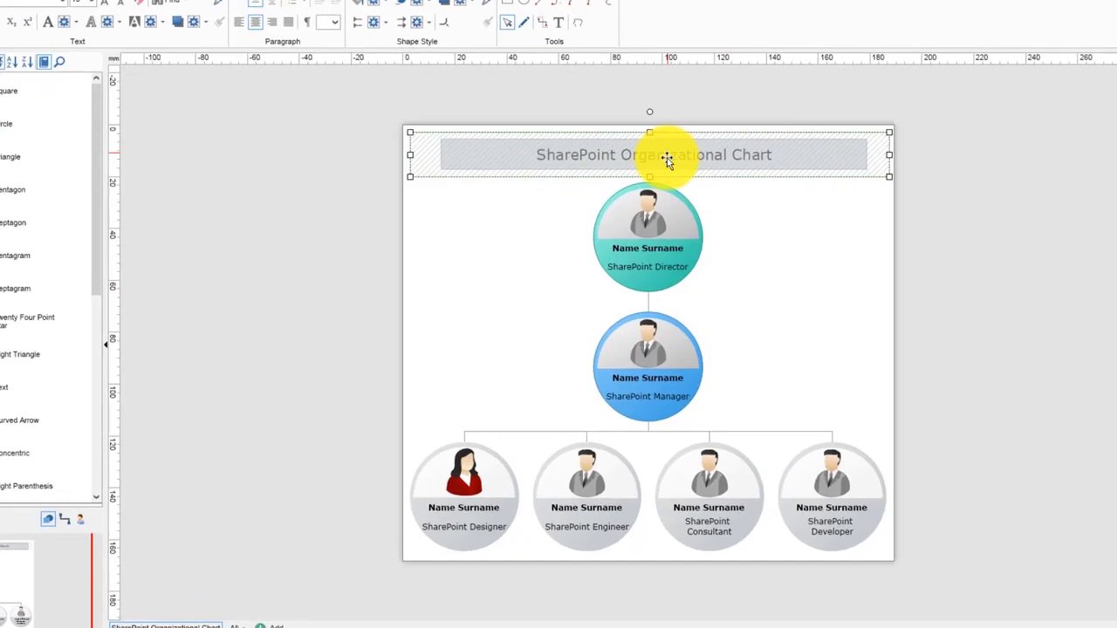
text(TEST NAME CHART)
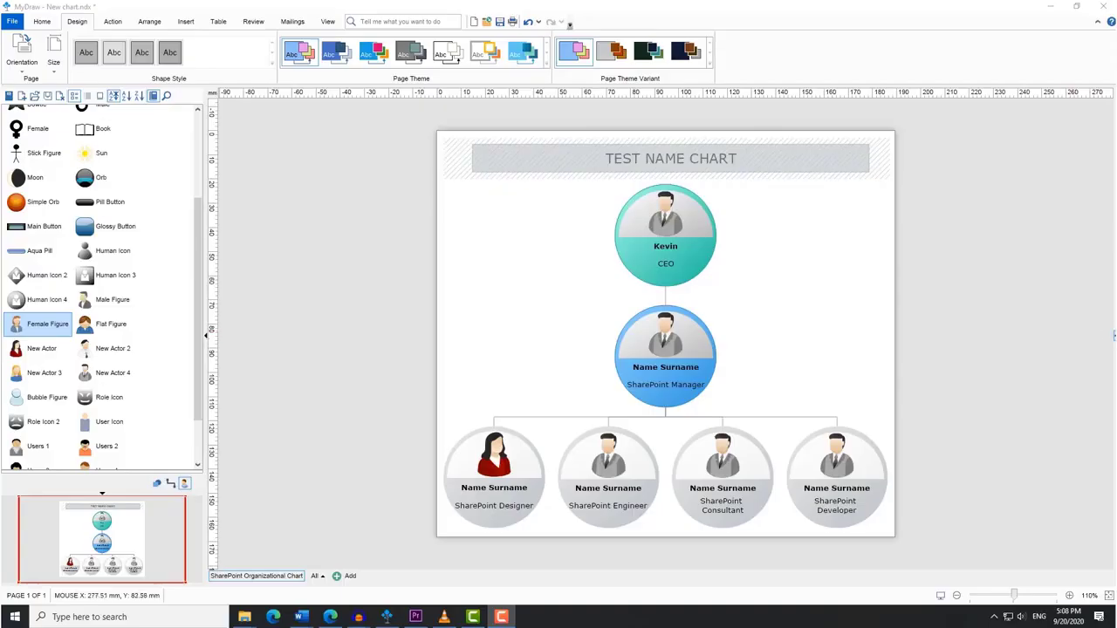
- Show the shape property settings and expand the Text Fill and Text Format sections
click(1114, 335)
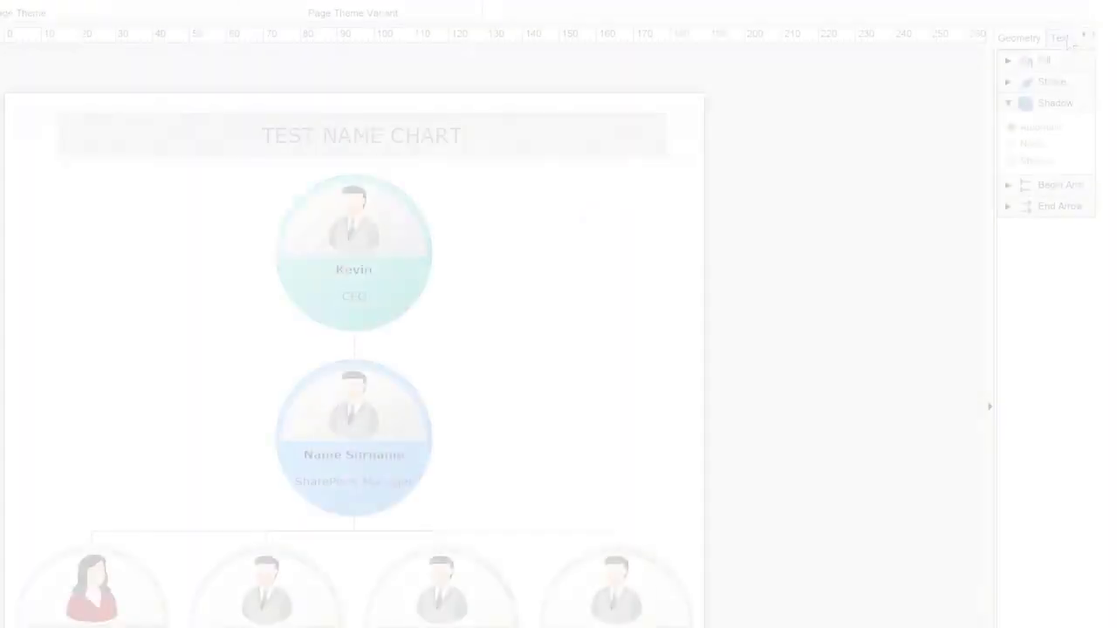
click(1092, 94)
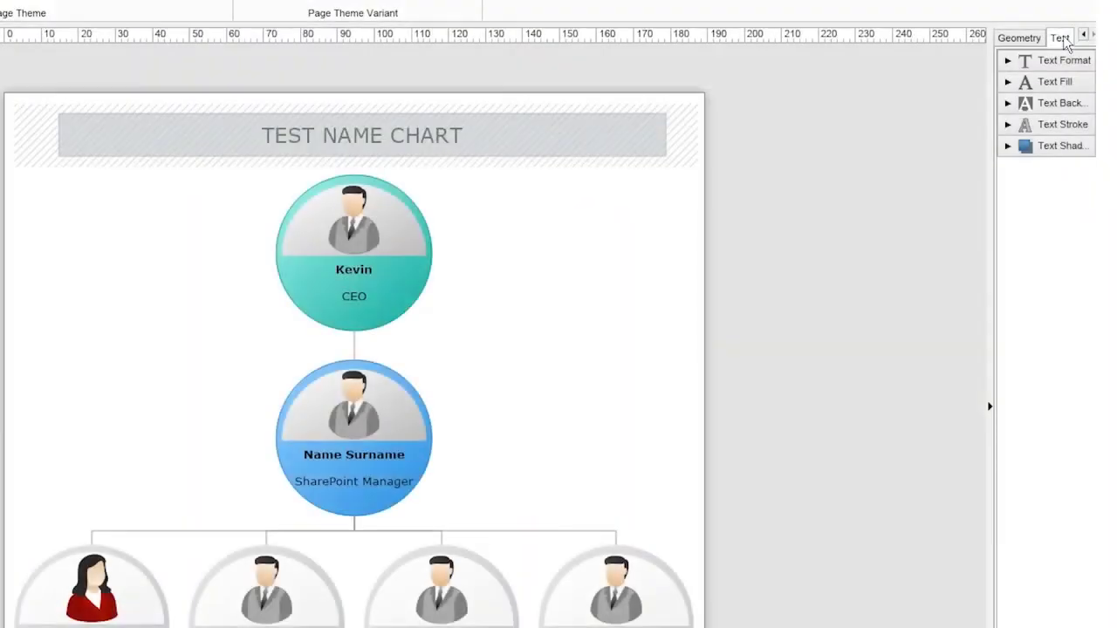
click(1007, 83)
click(1008, 61)
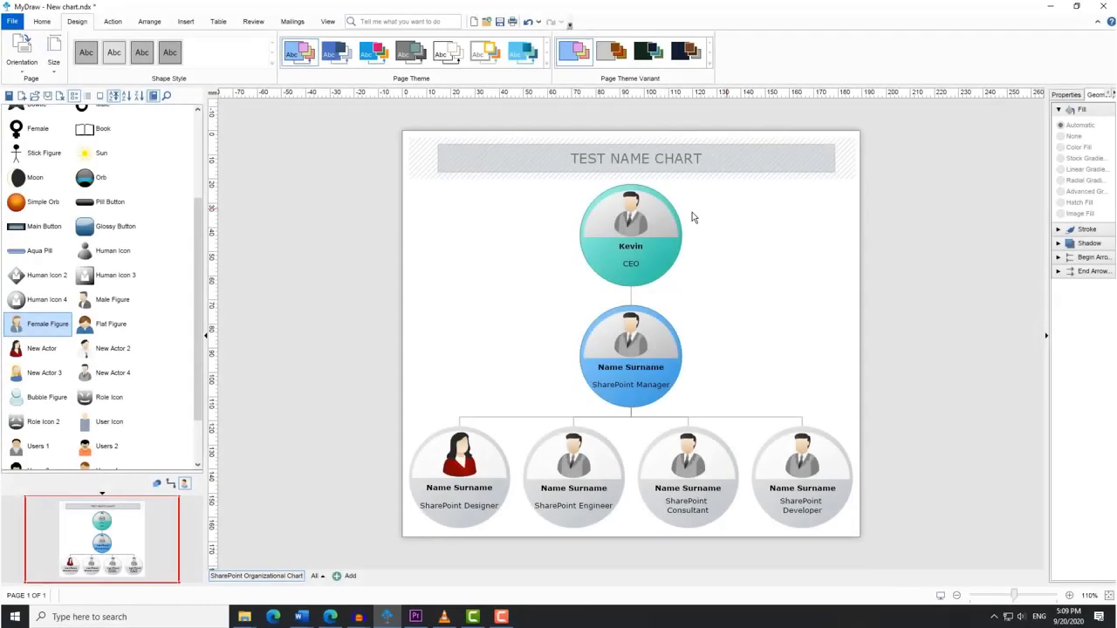
- Try removing the CEO circle's fill and switch it back to a stock gradient fill
click(635, 252)
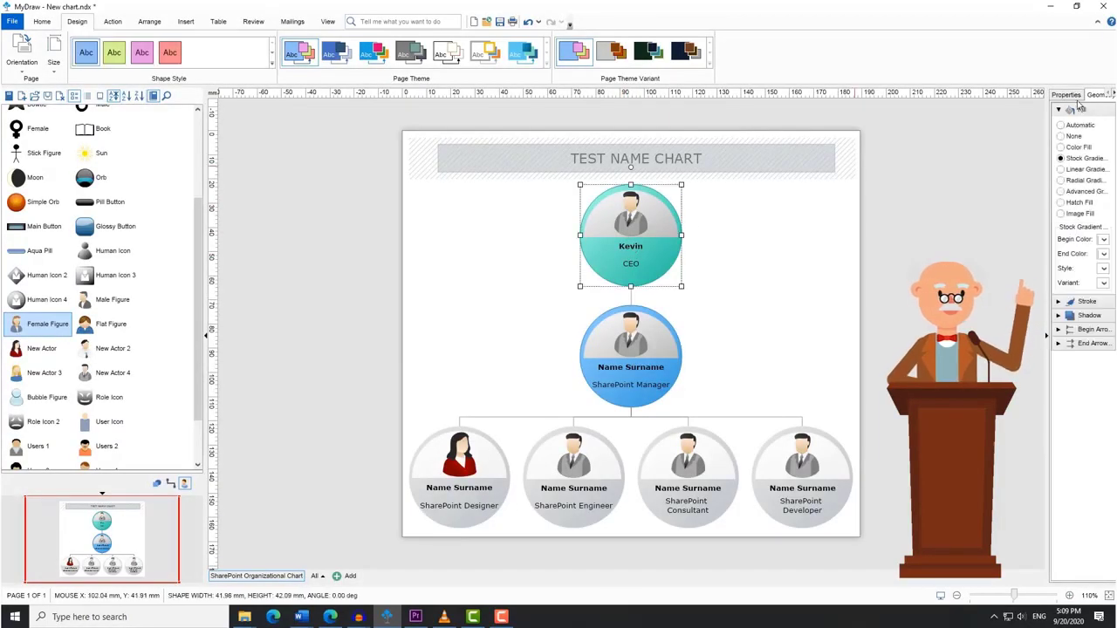
click(1061, 138)
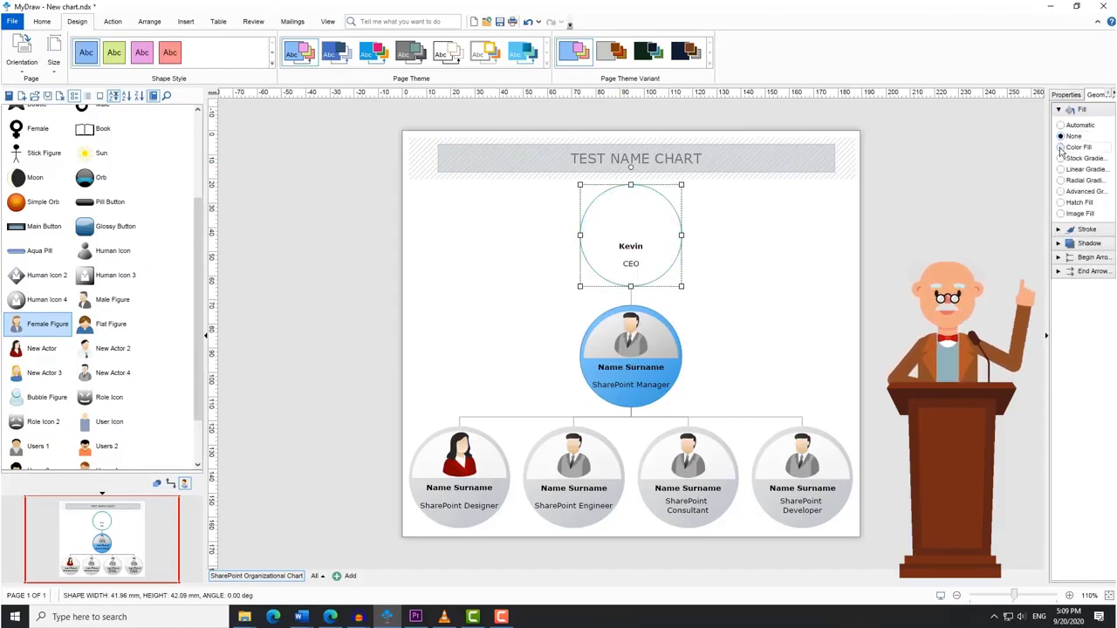
click(1061, 159)
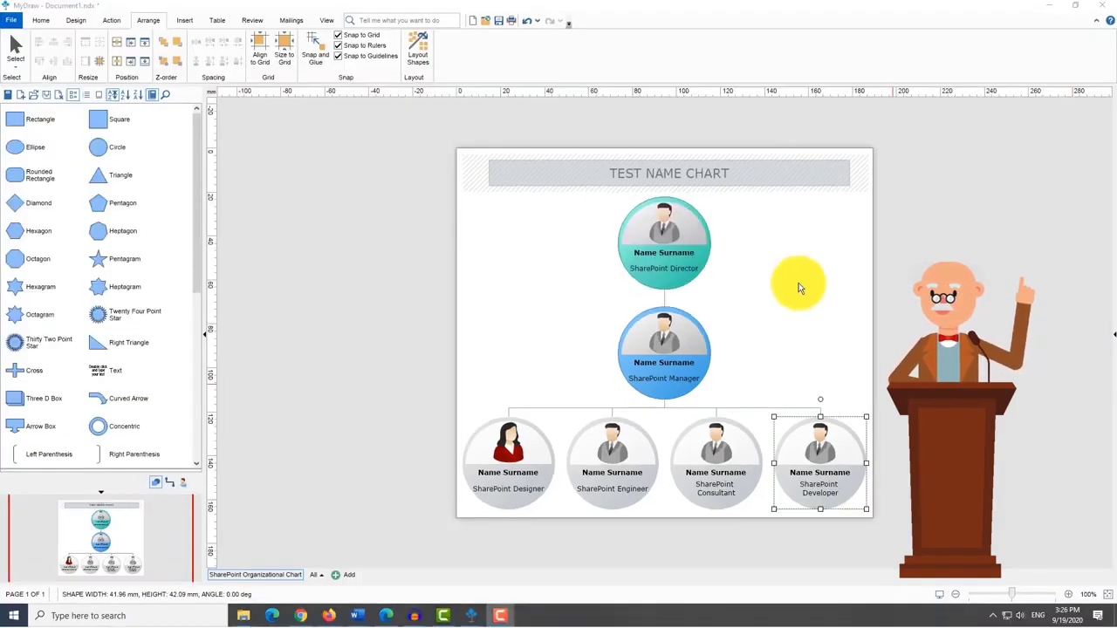
click(665, 252)
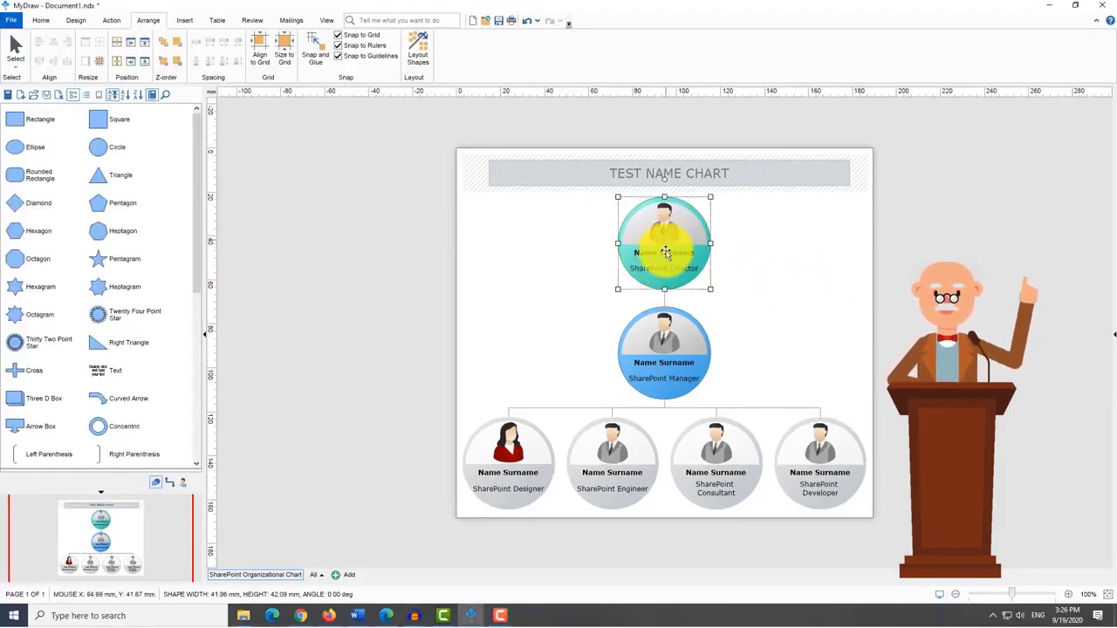
click(685, 378)
click(715, 463)
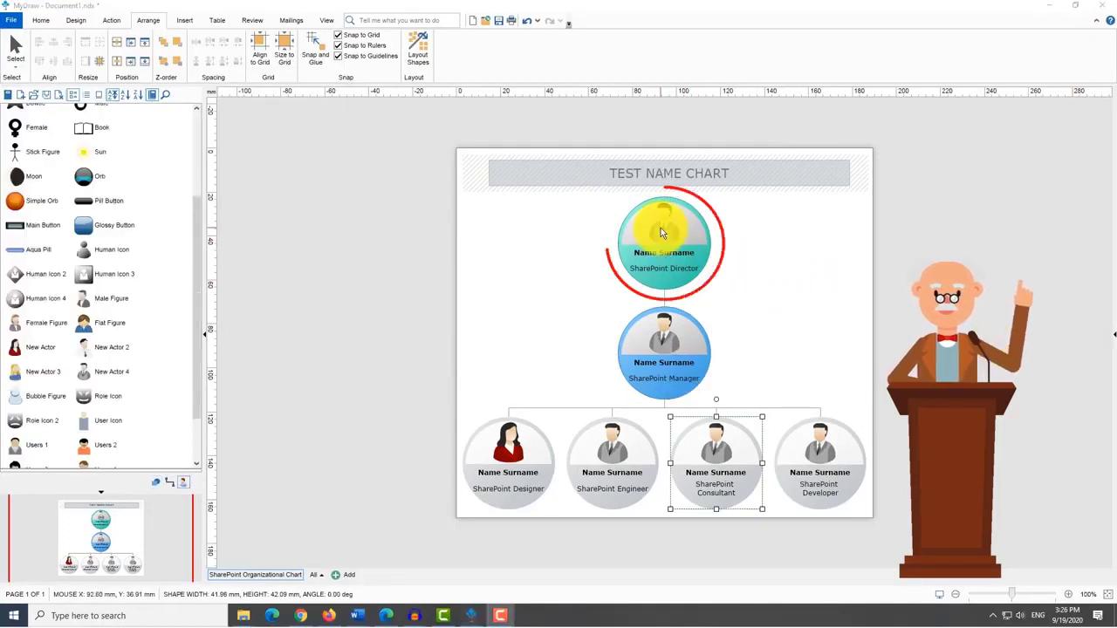
- Try to replace the portrait in the SharePoint Director circle with the Female Figure shape from the library
click(663, 230)
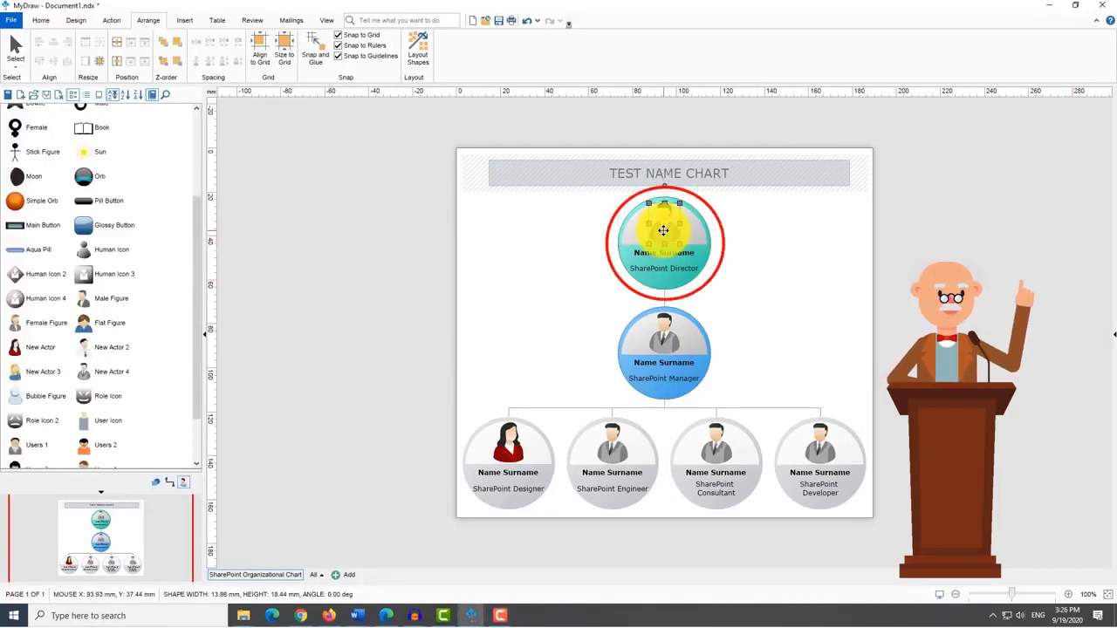
drag(35, 323, 742, 214)
click(665, 219)
key(Delete)
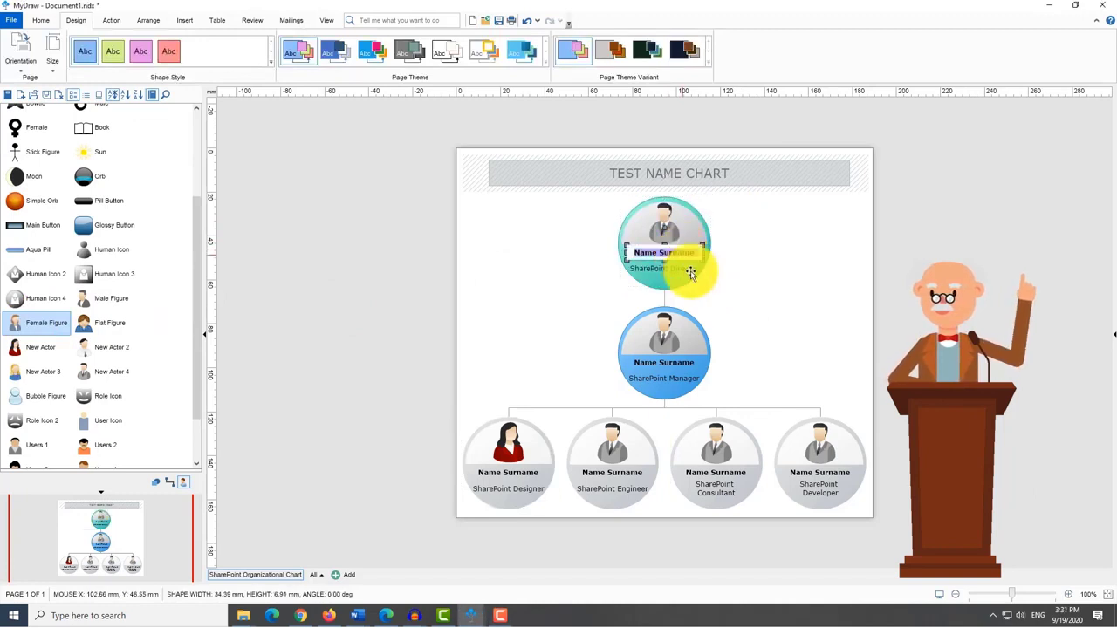
- Replace the placeholder name in the SharePoint Director circle with the person's first name and change the job title to CEO
text(Kevin)
double_click(687, 265)
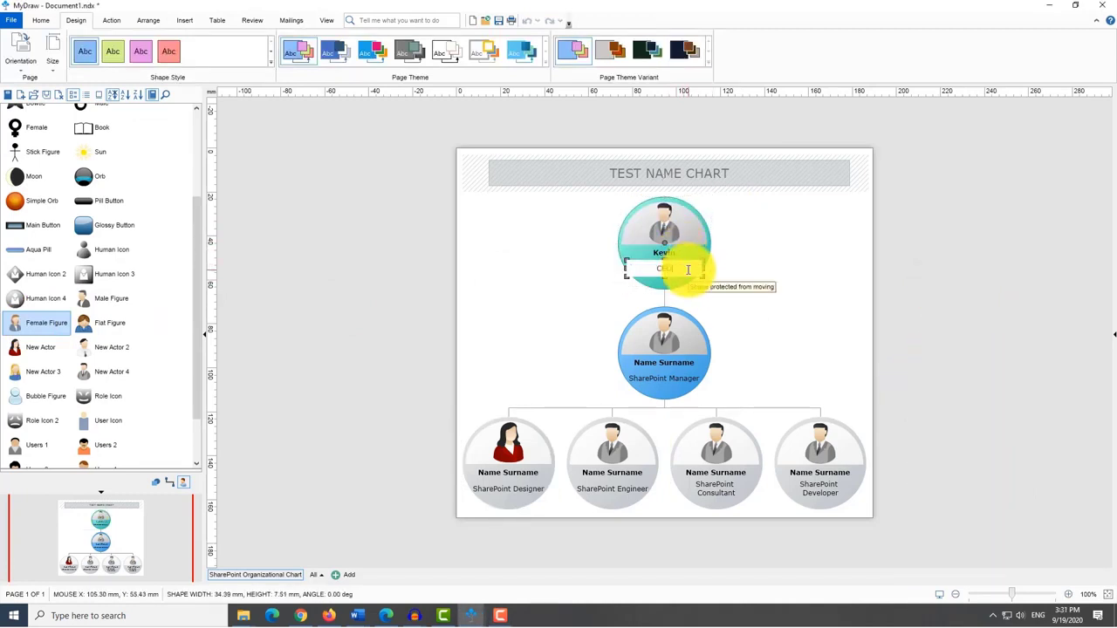
click(736, 297)
click(672, 358)
click(514, 485)
click(631, 477)
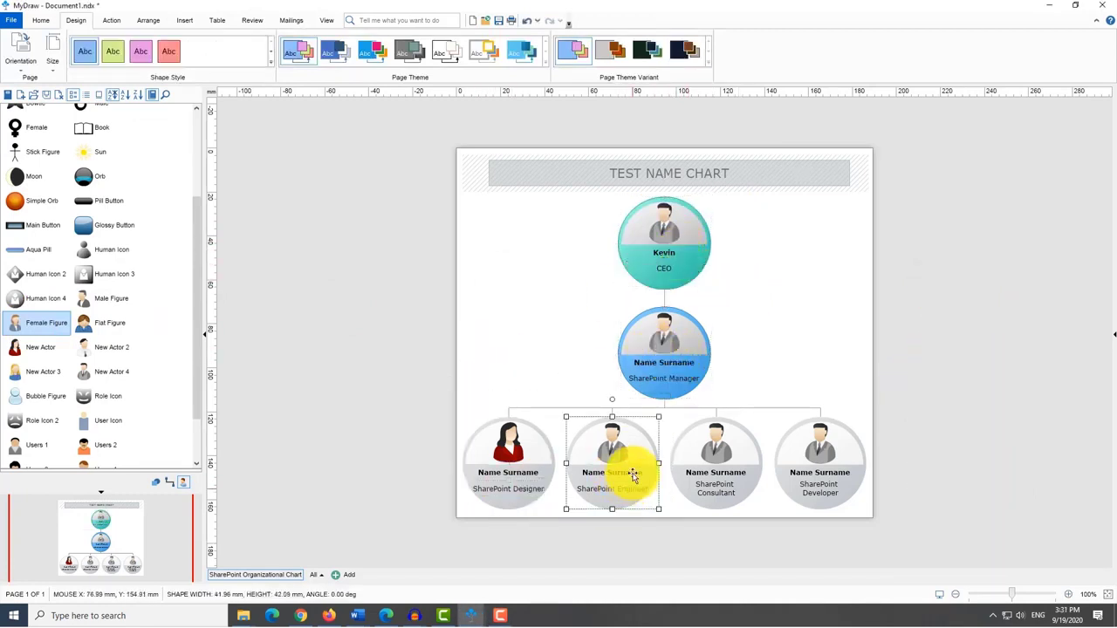
click(731, 474)
click(835, 474)
click(836, 474)
click(848, 405)
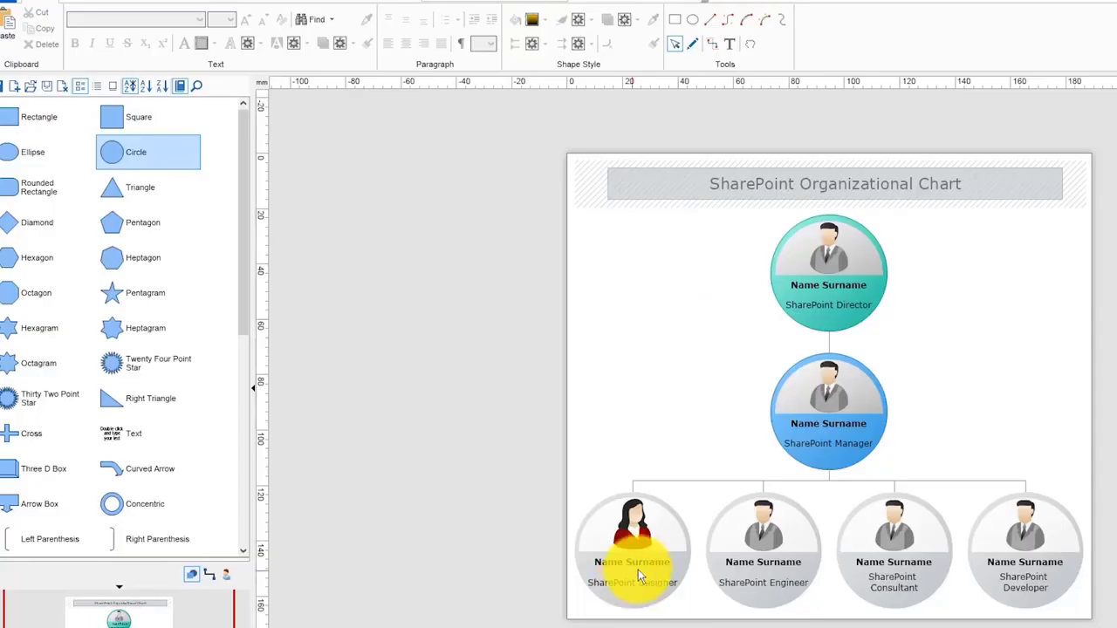
- Set the text fill of the name in the SharePoint Designer circle to a solid standard red
click(646, 569)
click(637, 563)
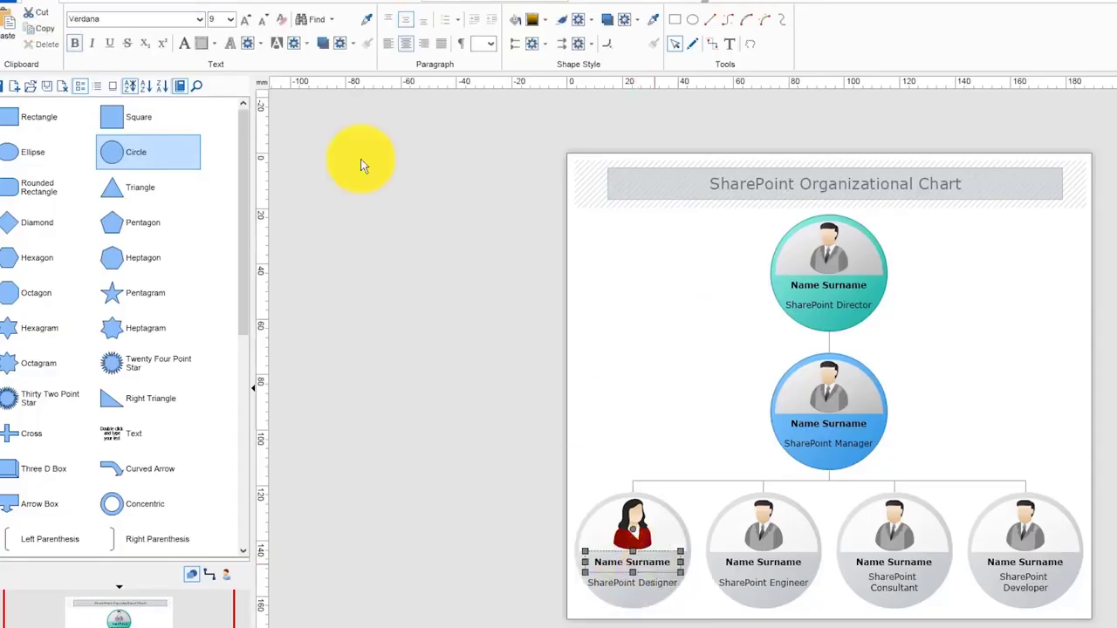
click(215, 45)
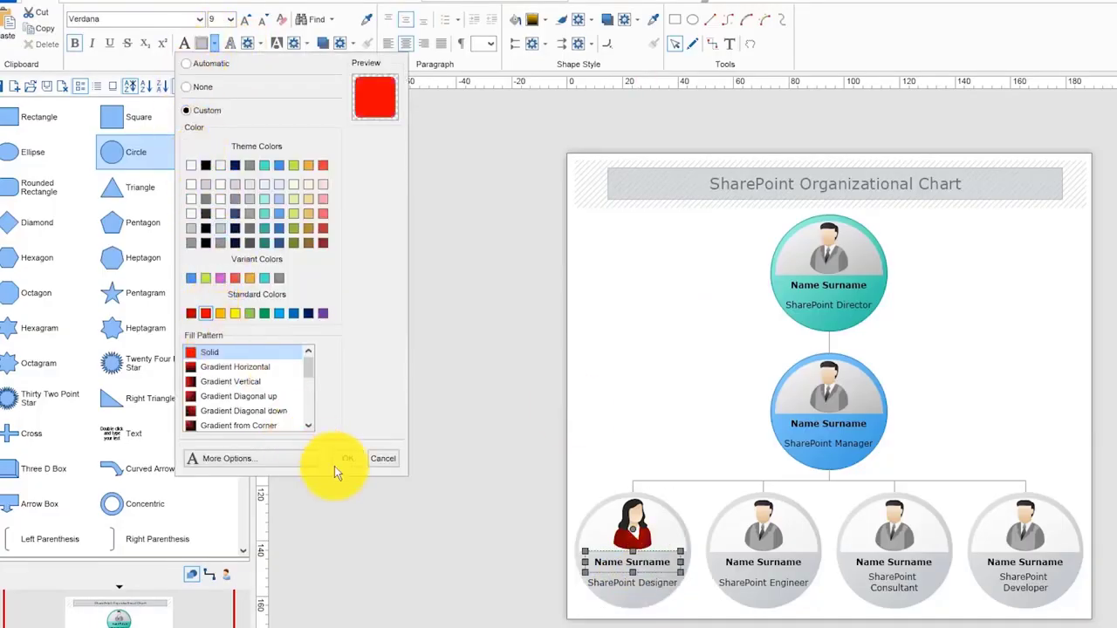